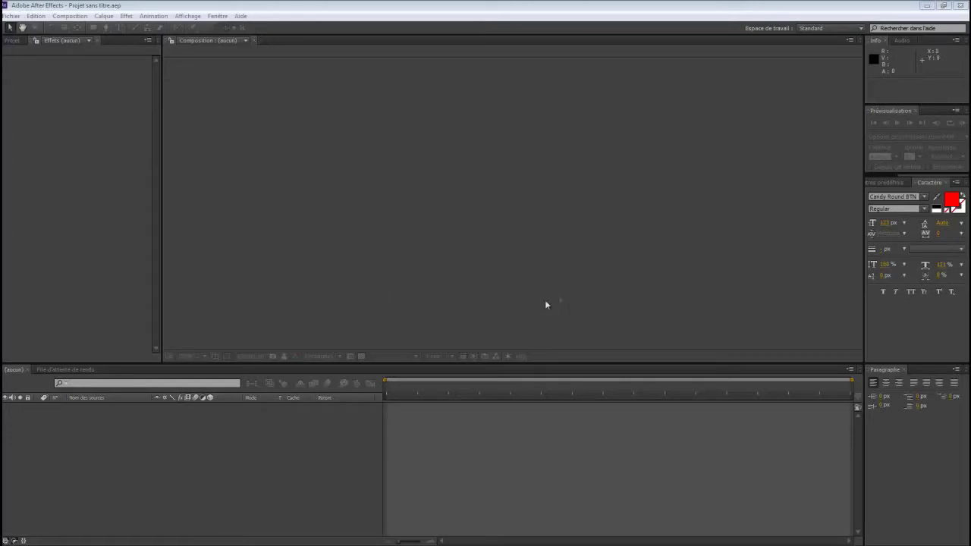
- Open the Fichier (File) menu to begin a fresh project
{"action": "left_click", "coordinate": [11, 16]}
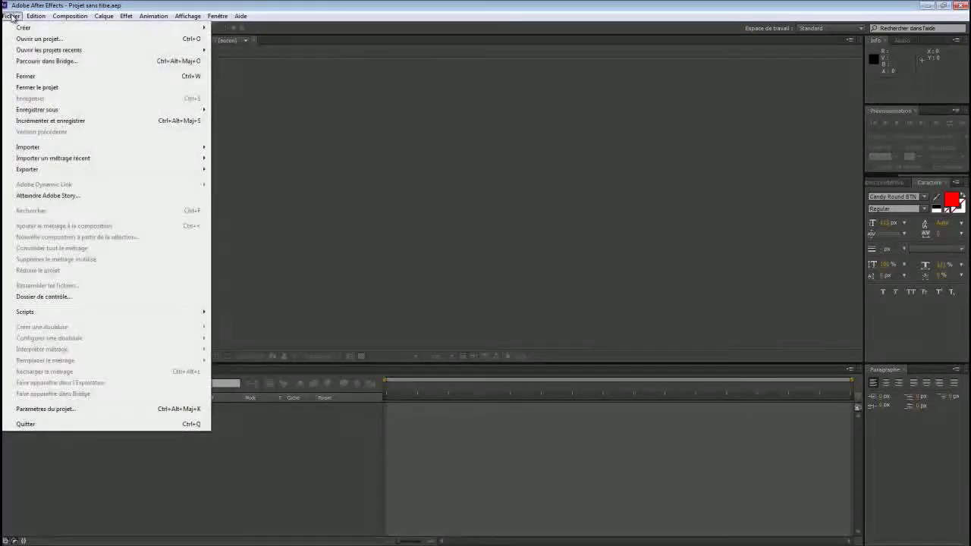
- Create a new project and import 00019.MTS and 00020.MTS from the axel > SUPERMAN folder
{"action": "mouse_move", "coordinate": [72, 29]}
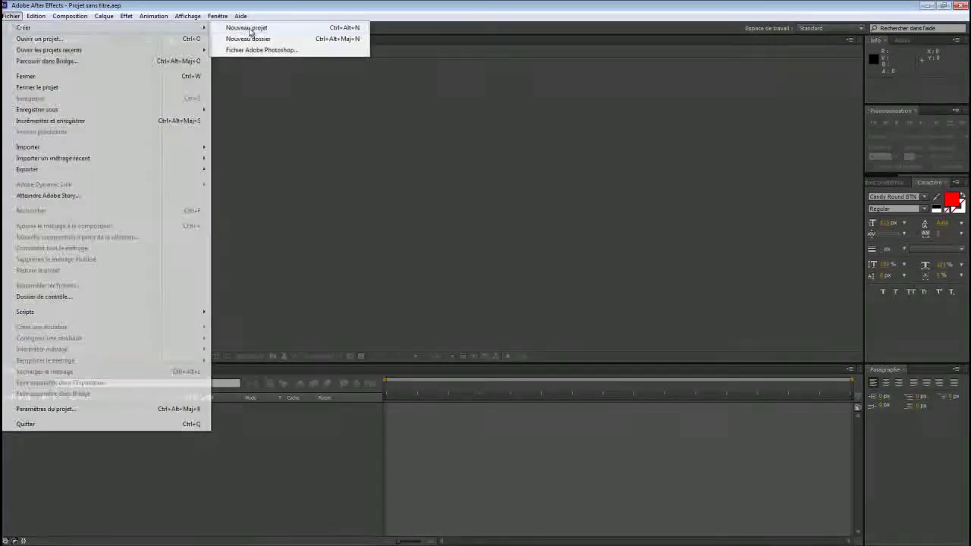
{"action": "left_click", "coordinate": [243, 28]}
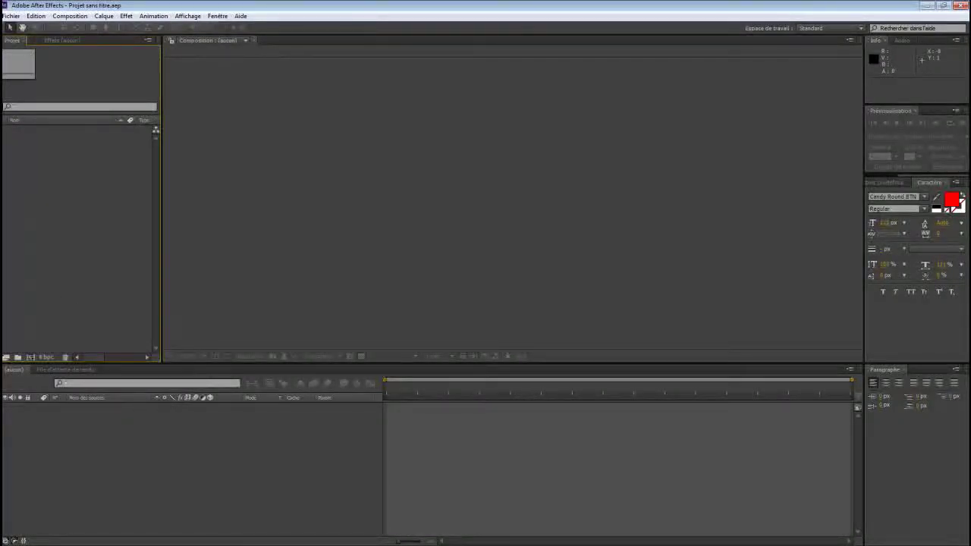
{"action": "key", "text": "super+e"}
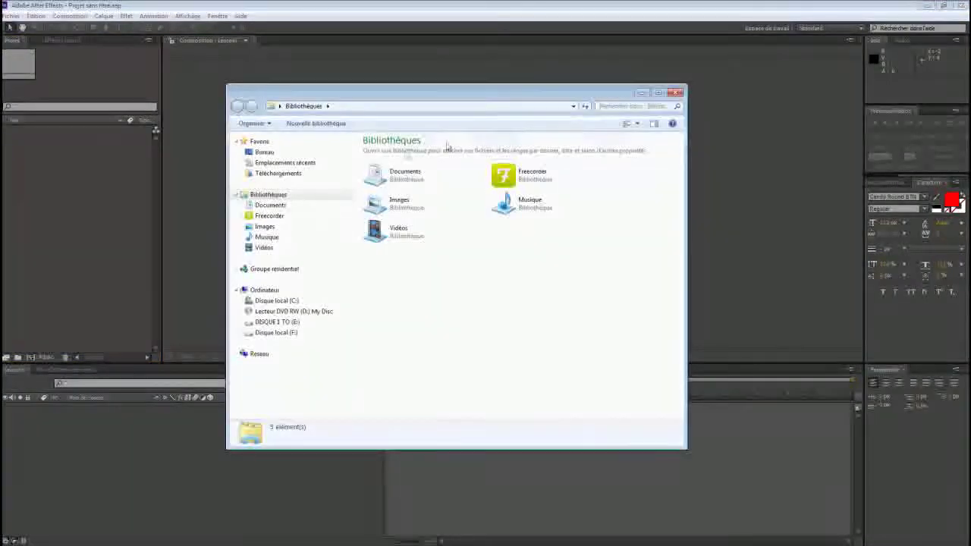
{"action": "left_click", "coordinate": [274, 154]}
{"action": "scroll", "coordinate": [481, 241], "scroll_direction": "down", "scroll_amount": 5}
{"action": "scroll", "coordinate": [480, 239], "scroll_direction": "down", "scroll_amount": 3}
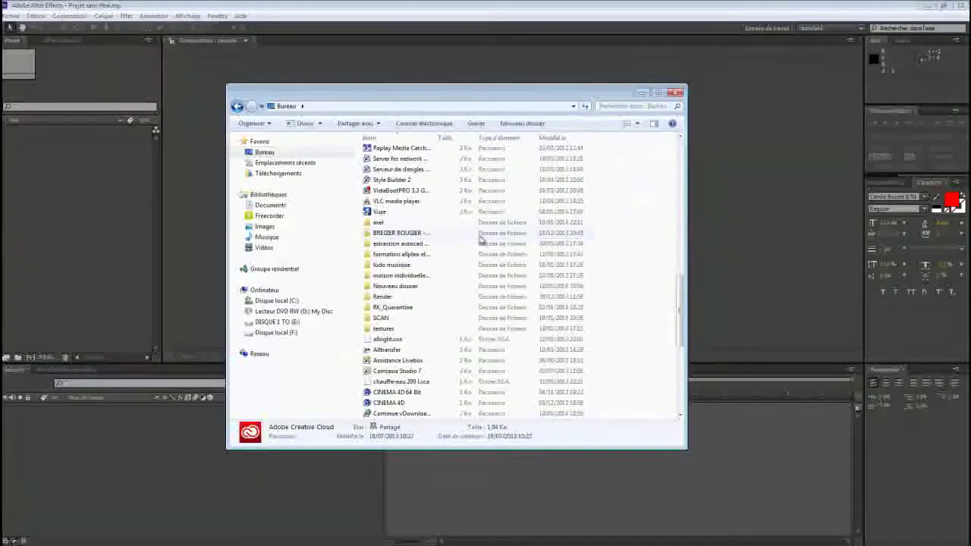
{"action": "double_click", "coordinate": [399, 222]}
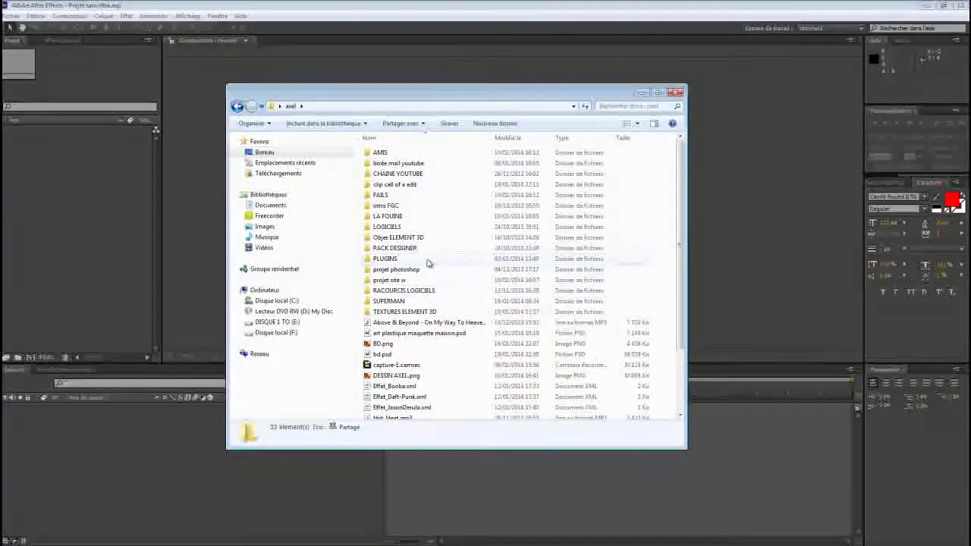
{"action": "double_click", "coordinate": [394, 300]}
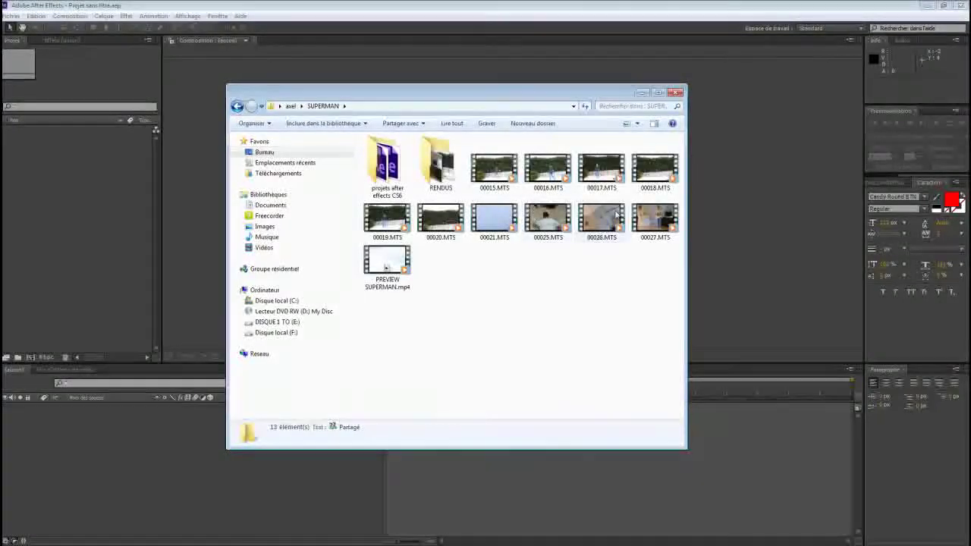
{"action": "mouse_move", "coordinate": [387, 220]}
{"action": "left_mouse_down"}
{"action": "mouse_move", "coordinate": [124, 189]}
{"action": "mouse_move", "coordinate": [84, 230]}
{"action": "left_mouse_up"}
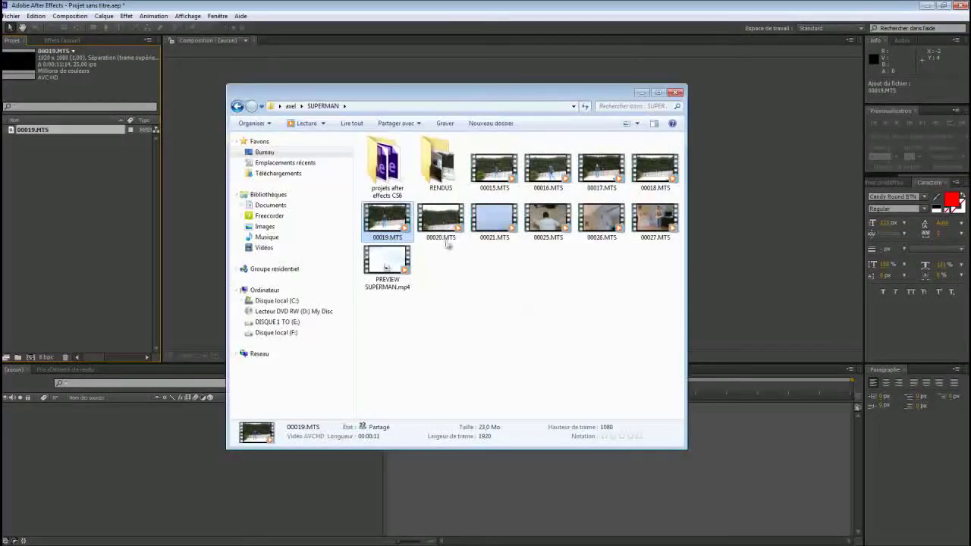
{"action": "left_click_drag", "start_coordinate": [446, 241], "coordinate": [111, 242]}
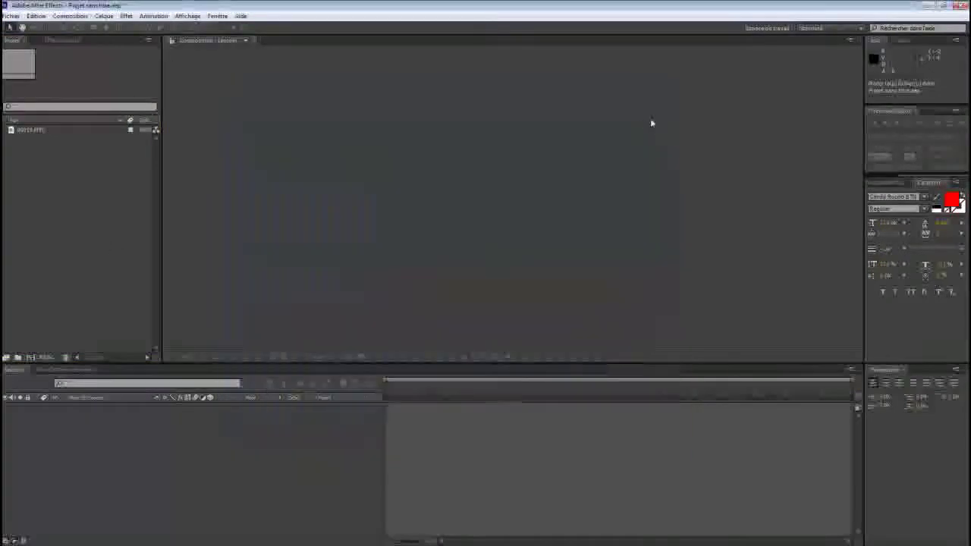
- Build a composition named 00019 from 00019.MTS and scrub ahead to where the man walks in
{"action": "left_click", "coordinate": [42, 131]}
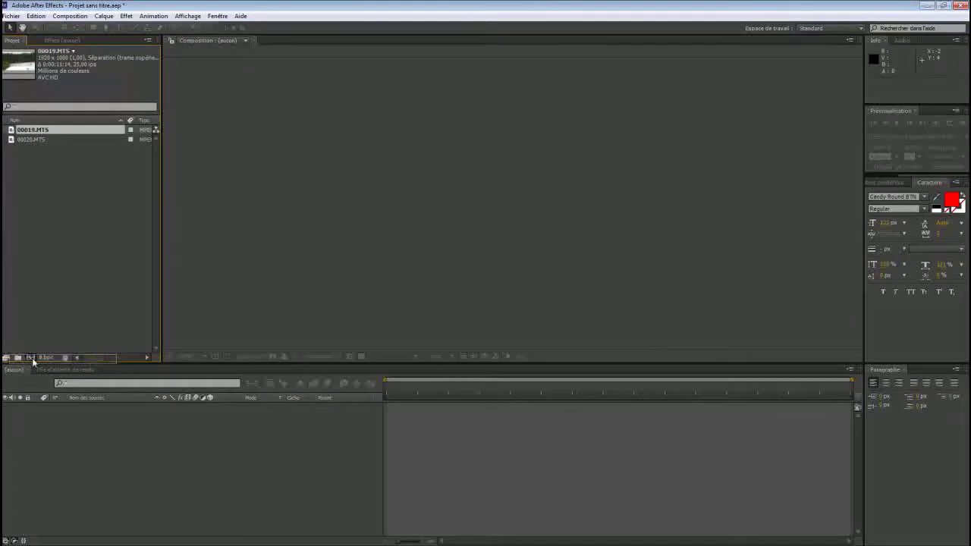
{"action": "left_click_drag", "start_coordinate": [32, 361], "coordinate": [31, 358]}
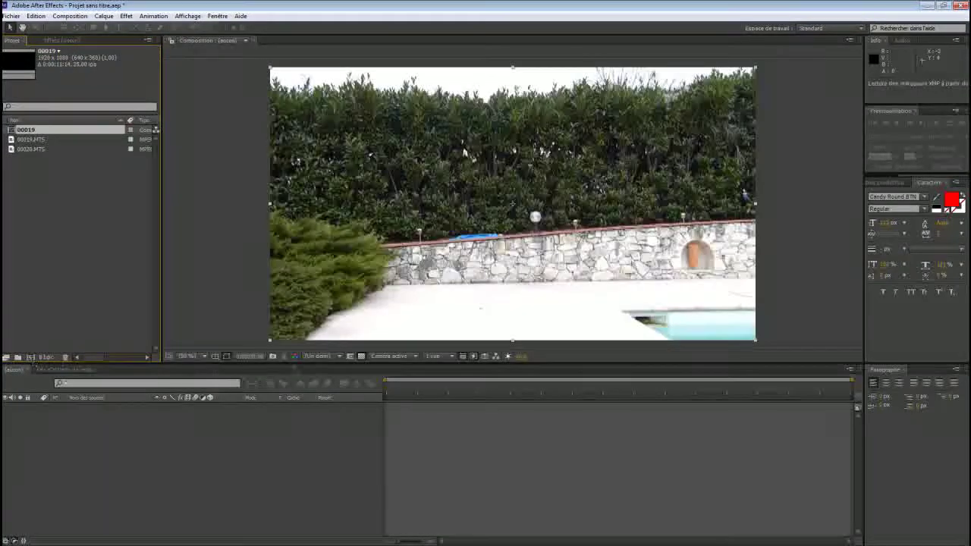
{"action": "left_click", "coordinate": [426, 387]}
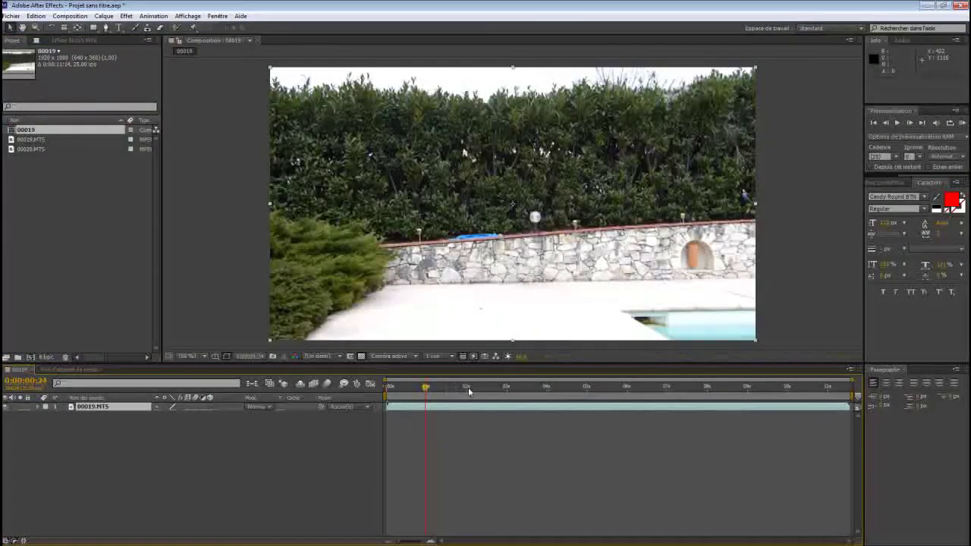
{"action": "mouse_move", "coordinate": [527, 387]}
{"action": "left_mouse_down"}
{"action": "mouse_move", "coordinate": [586, 387]}
{"action": "mouse_move", "coordinate": [534, 389]}
{"action": "left_mouse_up"}
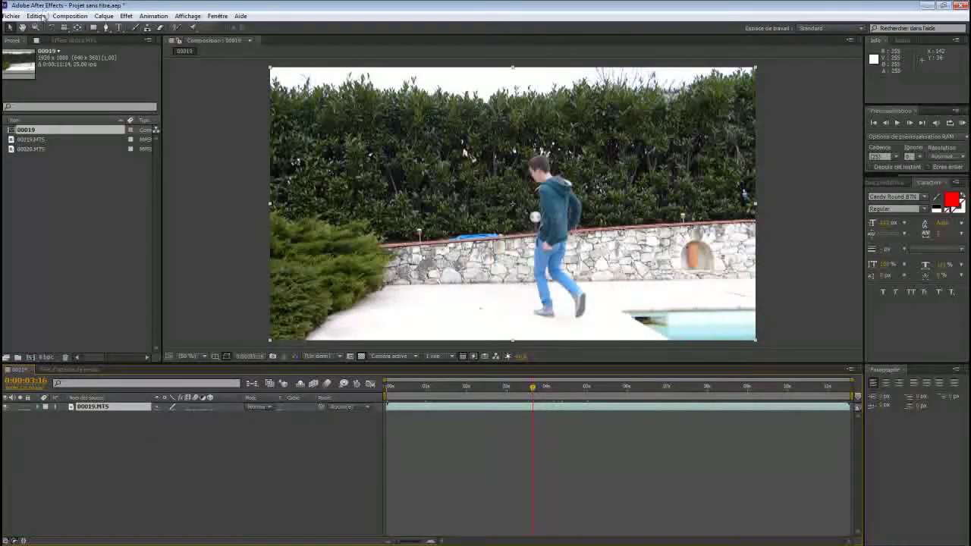
- Split the 00019.MTS layer at the playhead, delete the opening part and move the rest to 0 s
{"action": "left_click", "coordinate": [38, 15]}
{"action": "left_click", "coordinate": [98, 141]}
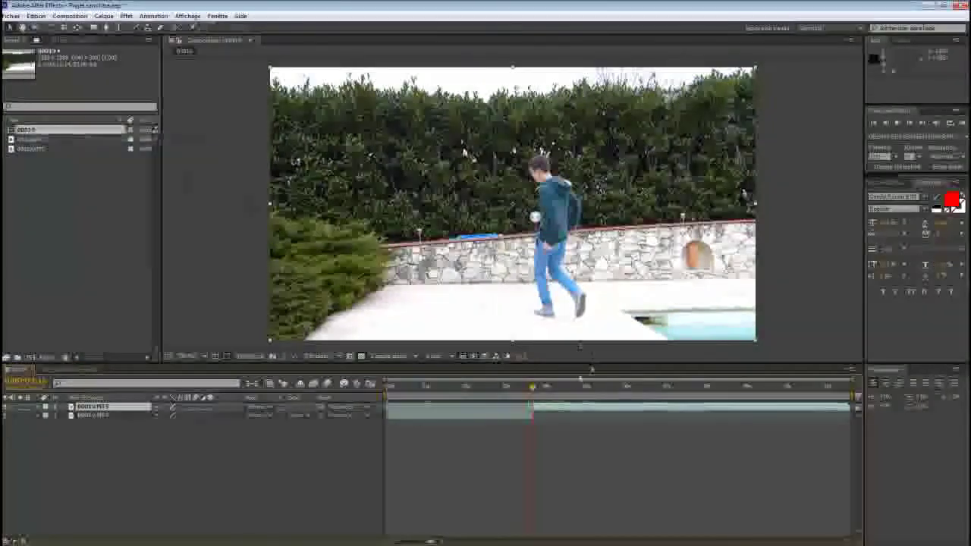
{"action": "left_click", "coordinate": [515, 416]}
{"action": "key", "text": "Delete"}
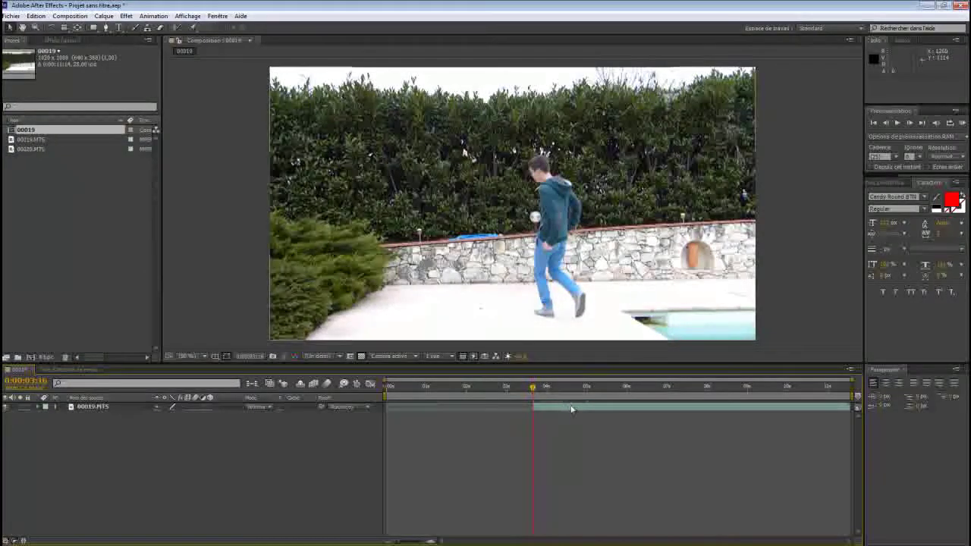
{"action": "left_click_drag", "start_coordinate": [572, 409], "coordinate": [442, 409]}
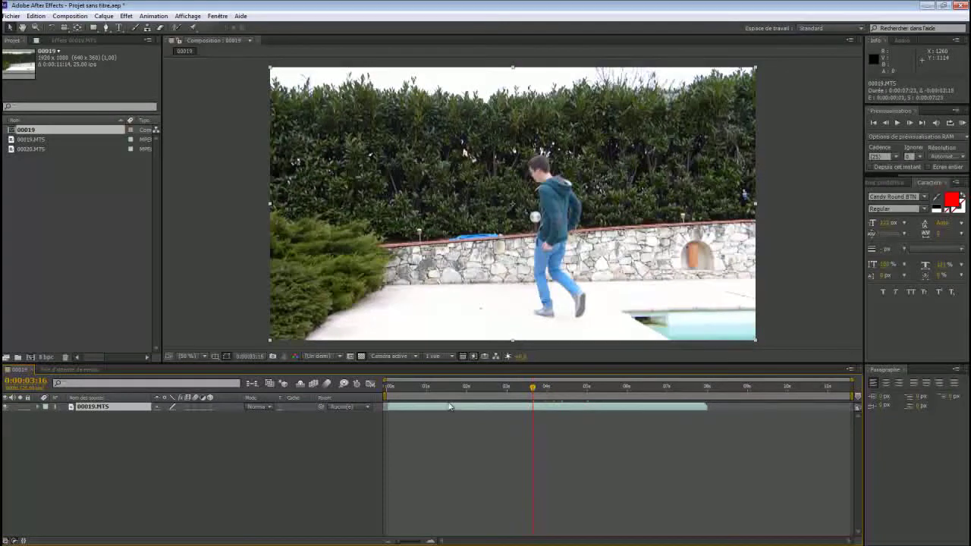
- Find the jump's highest point at 0:00:03:17 by scrubbing and stepping frames
{"action": "left_click", "coordinate": [387, 387]}
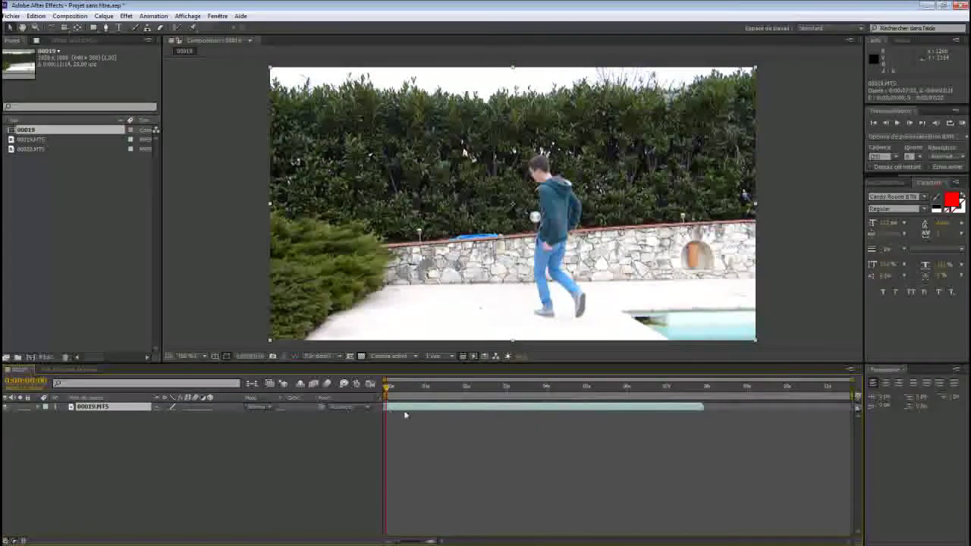
{"action": "left_click_drag", "start_coordinate": [397, 386], "coordinate": [548, 387]}
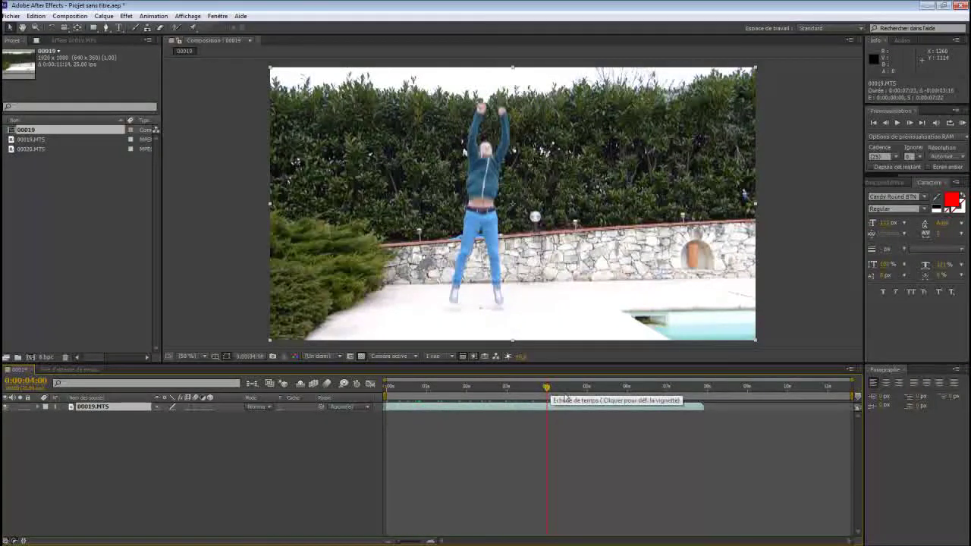
{"action": "key", "text": "Page_Up"}
{"action": "key", "text": "Page_Up"}
{"action": "key", "text": "Page_Up"}
{"action": "key", "text": "Page_Up"}
{"action": "key", "text": "Page_Up"}
{"action": "key", "text": "Page_Up"}
{"action": "key", "text": "Page_Up"}
{"action": "key", "text": "Page_Up"}
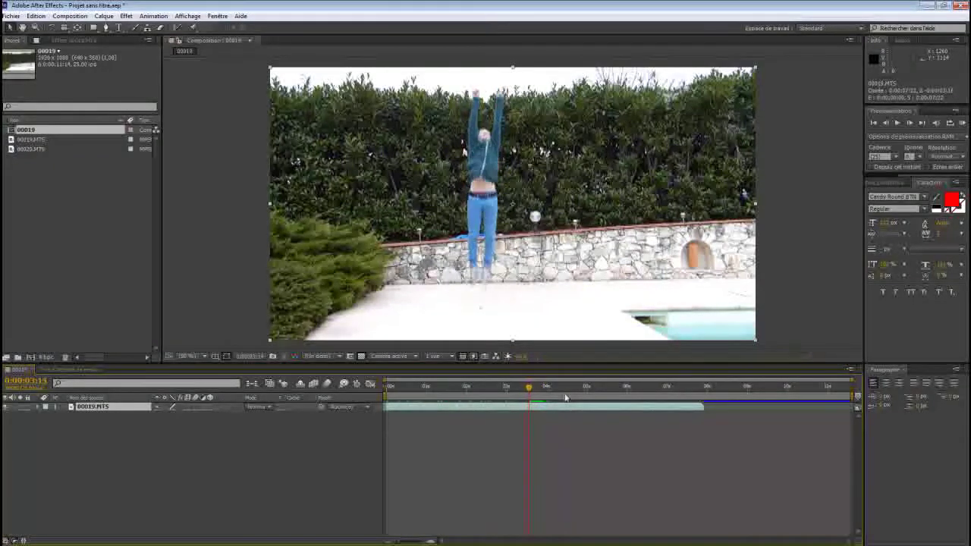
{"action": "key", "text": "Page_Down"}
{"action": "key", "text": "Page_Down"}
{"action": "key", "text": "Page_Down"}
{"action": "key", "text": "Page_Up"}
{"action": "key", "text": "Page_Up"}
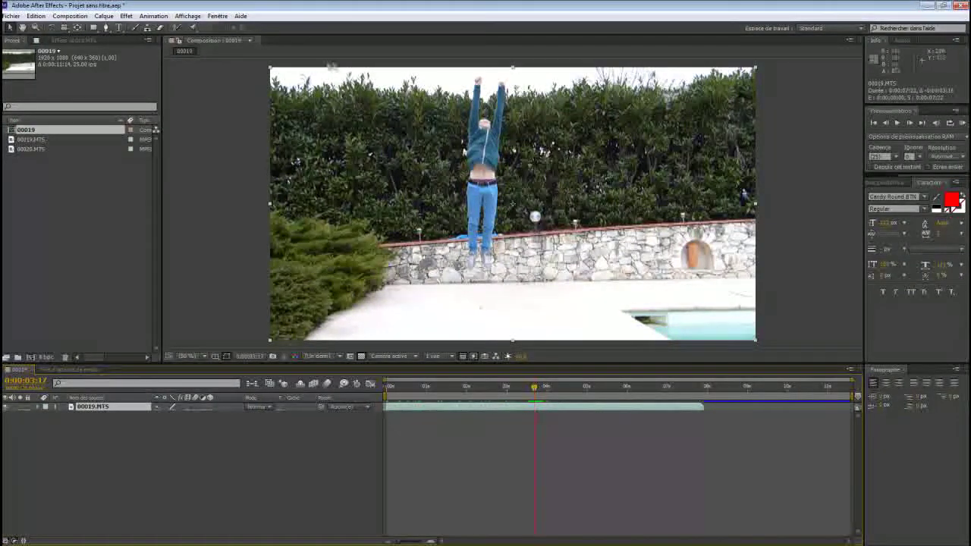
{"action": "left_click", "coordinate": [37, 16]}
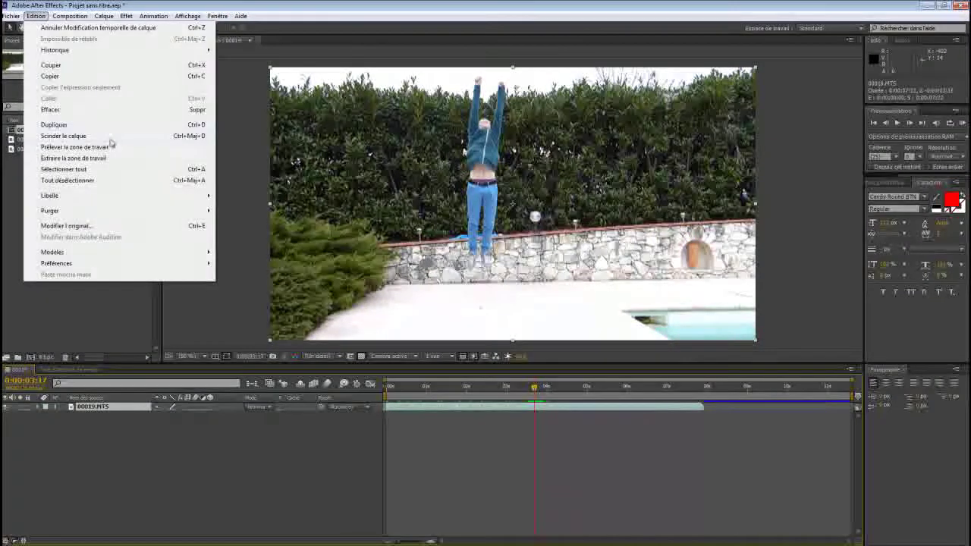
- Split 00019.MTS at 0:00:03:17 and freeze the later part on that frame
{"action": "left_click", "coordinate": [103, 134]}
{"action": "right_click", "coordinate": [538, 407]}
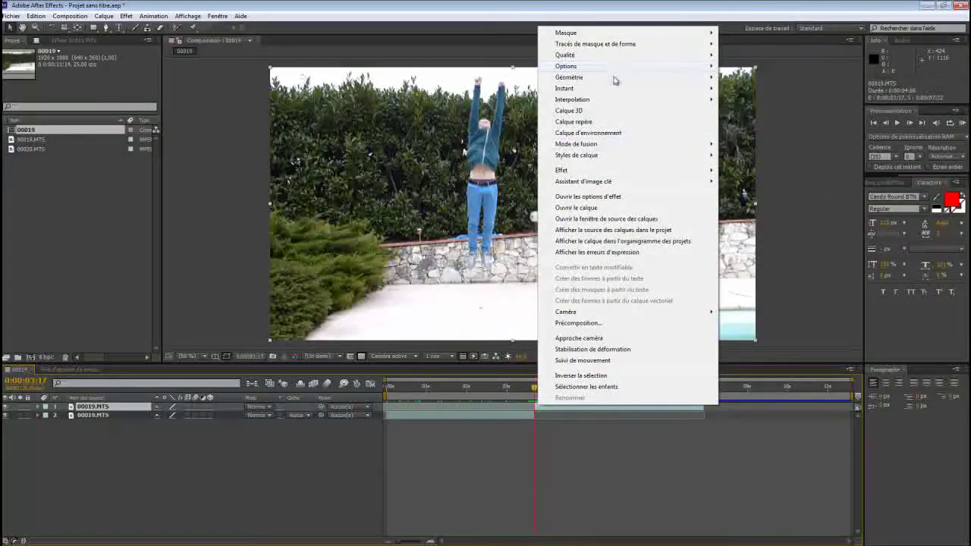
{"action": "mouse_move", "coordinate": [594, 91]}
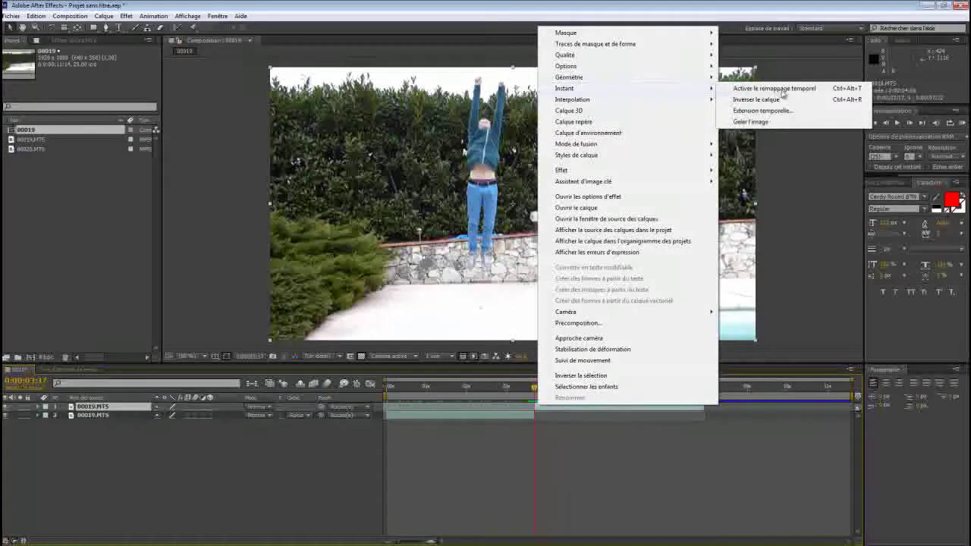
{"action": "left_click", "coordinate": [784, 123]}
- Scrub the playhead back to where the frozen layer begins
{"action": "left_click", "coordinate": [614, 389]}
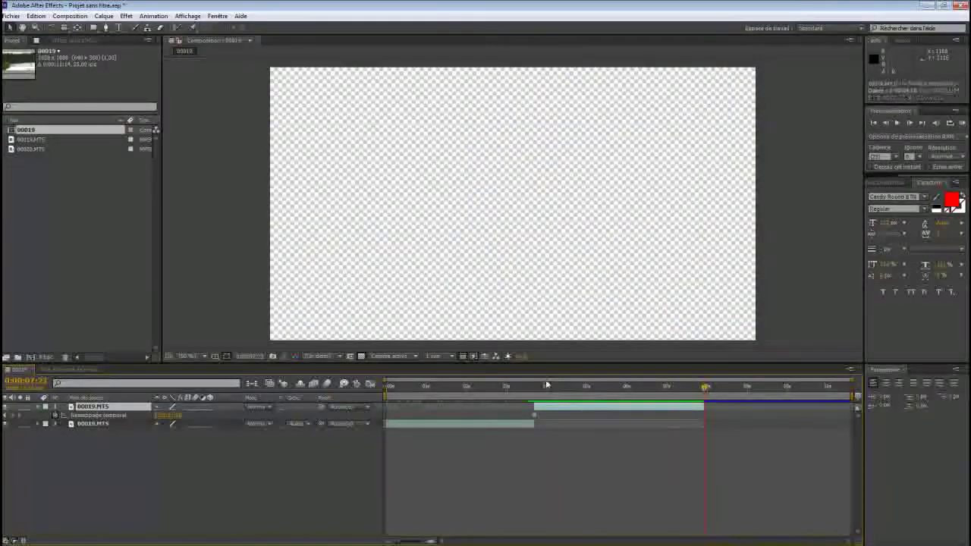
{"action": "left_click_drag", "start_coordinate": [706, 387], "coordinate": [552, 389]}
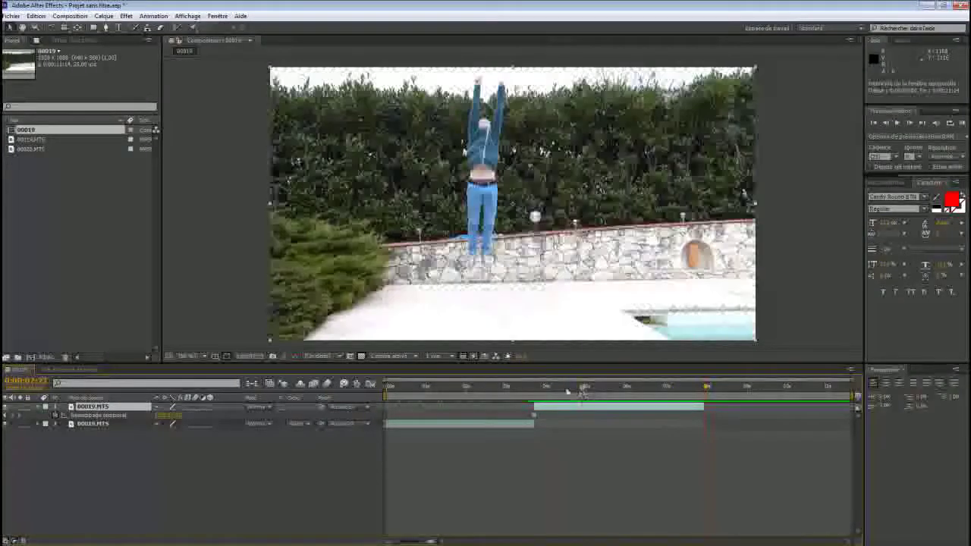
{"action": "left_click_drag", "start_coordinate": [554, 396], "coordinate": [534, 396]}
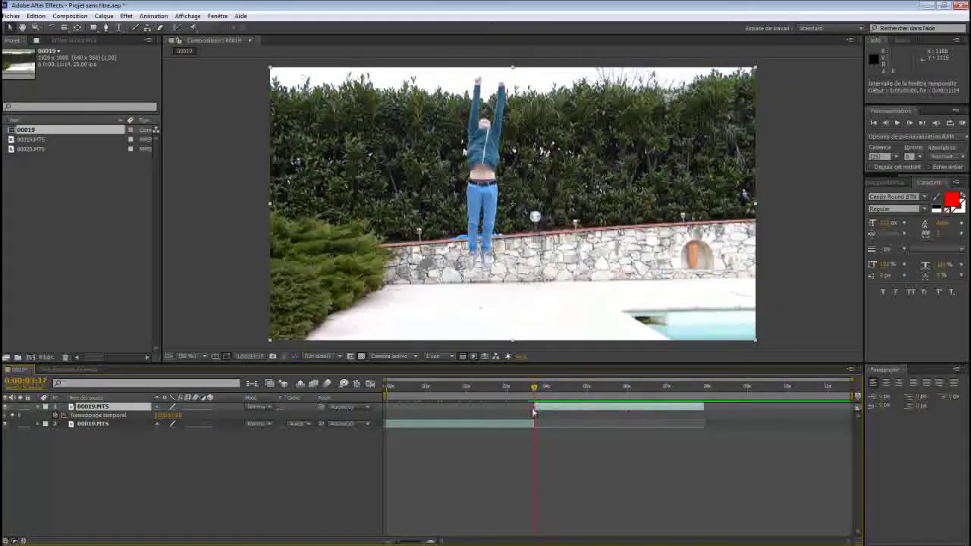
{"action": "scroll", "coordinate": [446, 161], "scroll_direction": "up", "scroll_amount": 2}
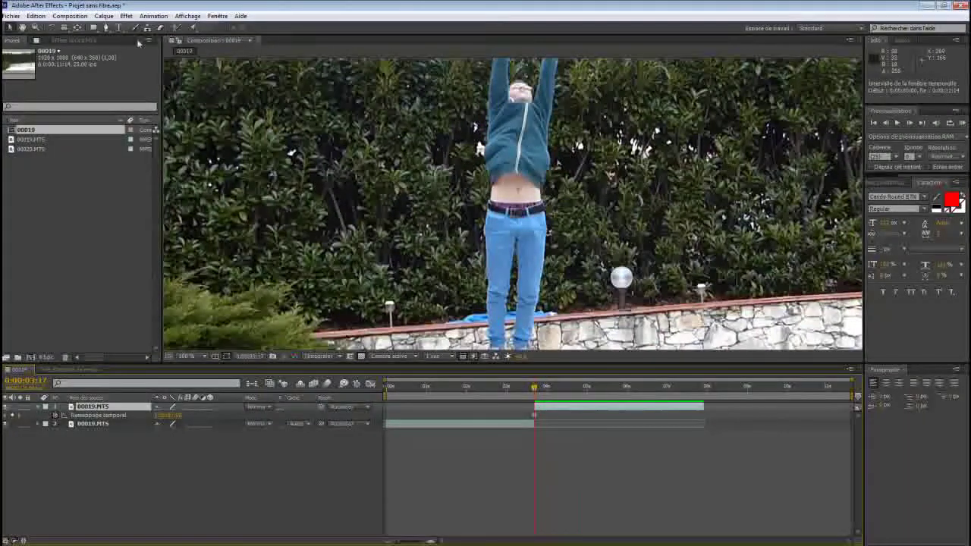
{"action": "left_click", "coordinate": [107, 28]}
- Zoom in on the jumper and trace a closed RotoBézier mask around his body on the frozen layer
{"action": "scroll", "coordinate": [556, 261], "scroll_direction": "down", "scroll_amount": 2}
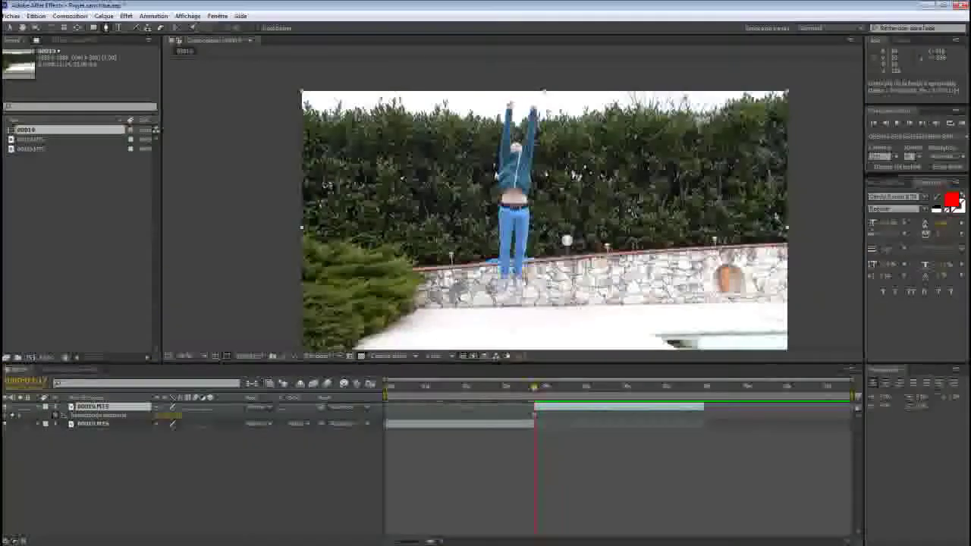
{"action": "left_click_drag", "start_coordinate": [555, 261], "coordinate": [544, 229]}
{"action": "scroll", "coordinate": [490, 186], "scroll_direction": "up", "scroll_amount": 3}
{"action": "scroll", "coordinate": [489, 186], "scroll_direction": "up", "scroll_amount": 1}
{"action": "scroll", "coordinate": [489, 186], "scroll_direction": "down", "scroll_amount": 2}
{"action": "scroll", "coordinate": [489, 185], "scroll_direction": "up", "scroll_amount": 1}
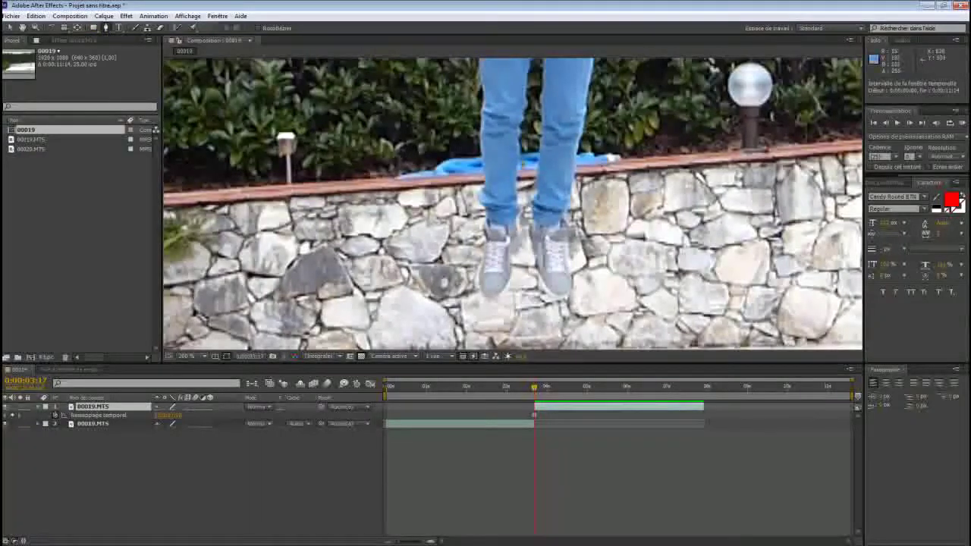
{"action": "scroll", "coordinate": [519, 223], "scroll_direction": "up", "scroll_amount": 1}
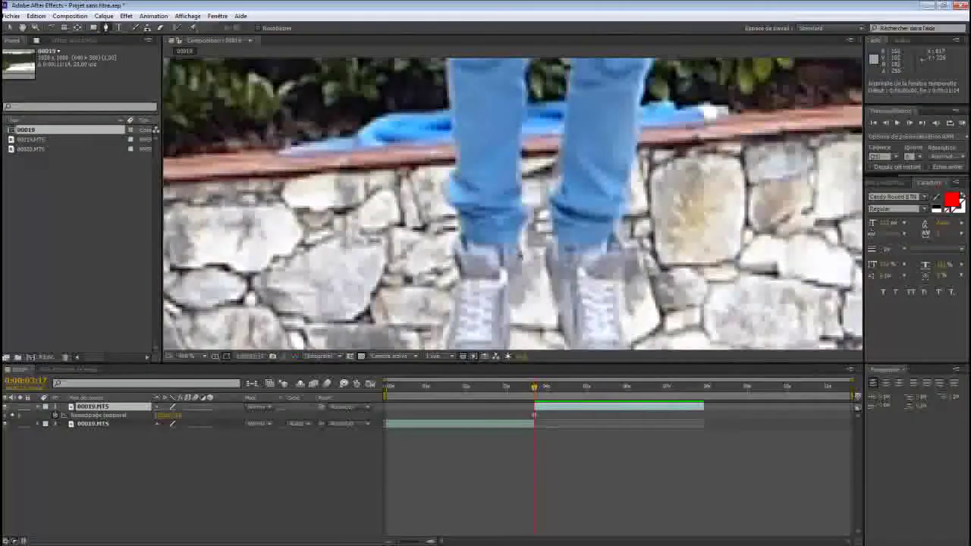
{"action": "scroll", "coordinate": [519, 256], "scroll_direction": "down", "scroll_amount": 1}
{"action": "left_click", "coordinate": [515, 226]}
{"action": "left_click", "coordinate": [511, 252]}
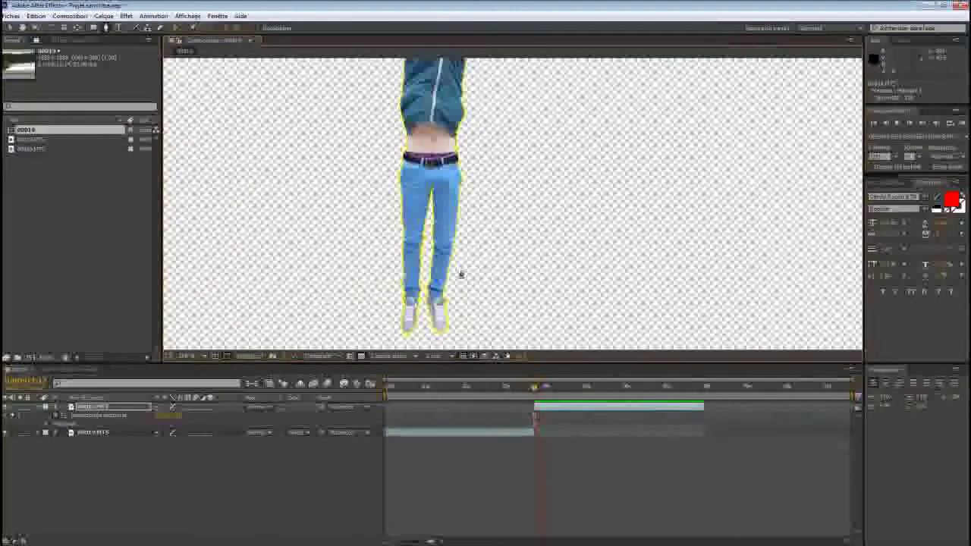
{"action": "scroll", "coordinate": [452, 275], "scroll_direction": "down", "scroll_amount": 2}
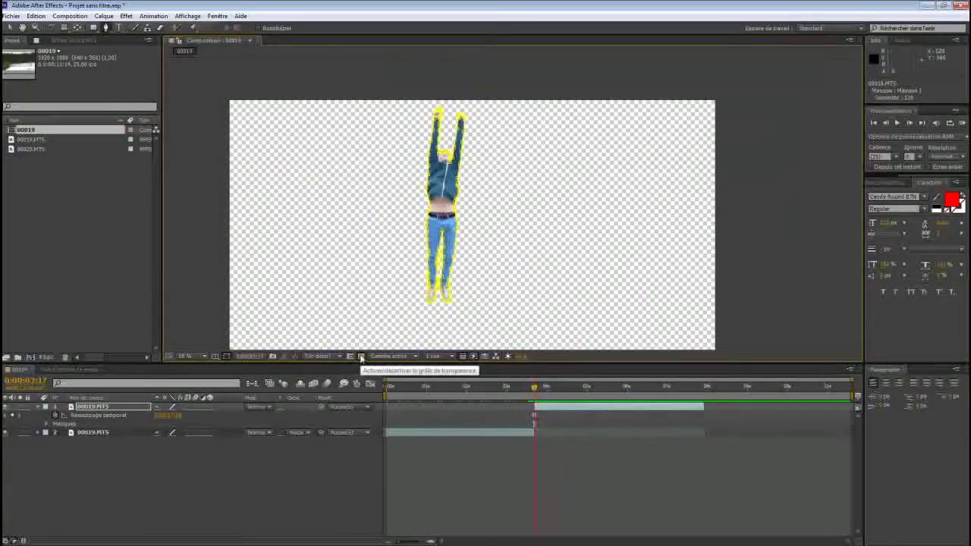
- Check the mask cut-out against the transparency grid, then add 00020.MTS as a layer starting at the freeze frame
{"action": "left_click", "coordinate": [361, 357]}
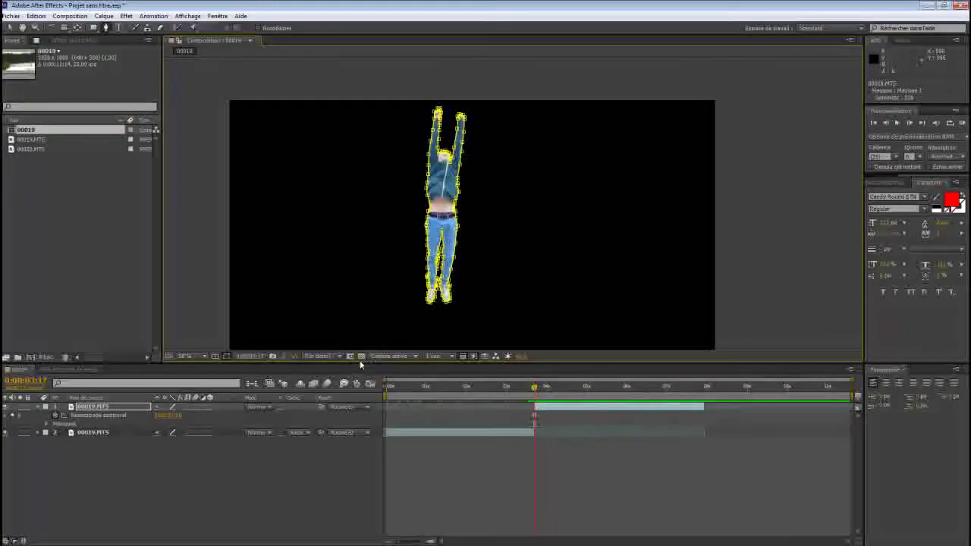
{"action": "left_click", "coordinate": [361, 357]}
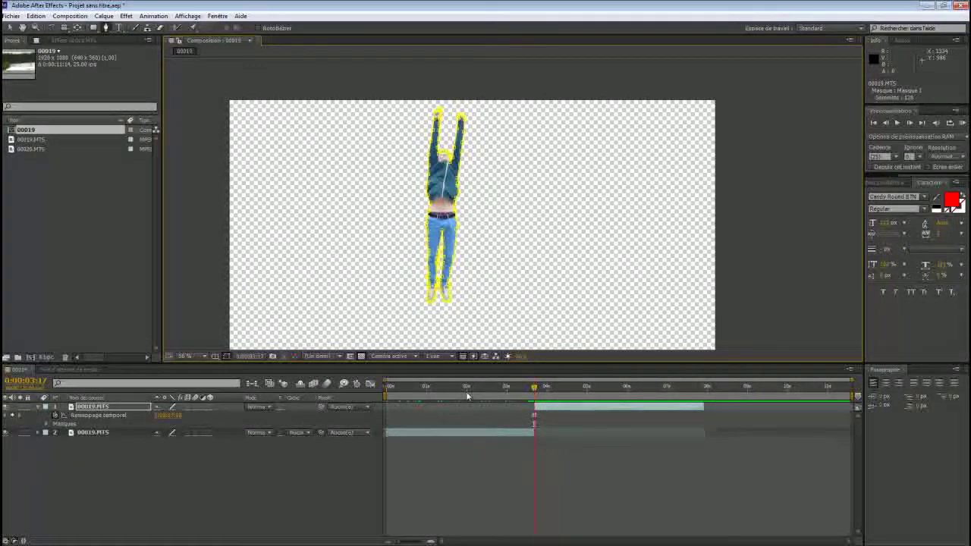
{"action": "left_click_drag", "start_coordinate": [535, 387], "coordinate": [507, 387]}
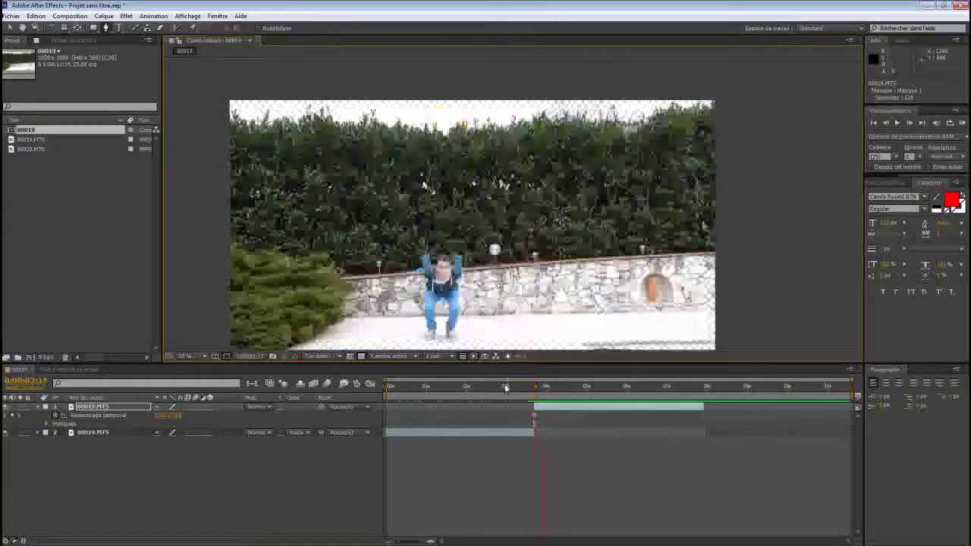
{"action": "key", "text": "space"}
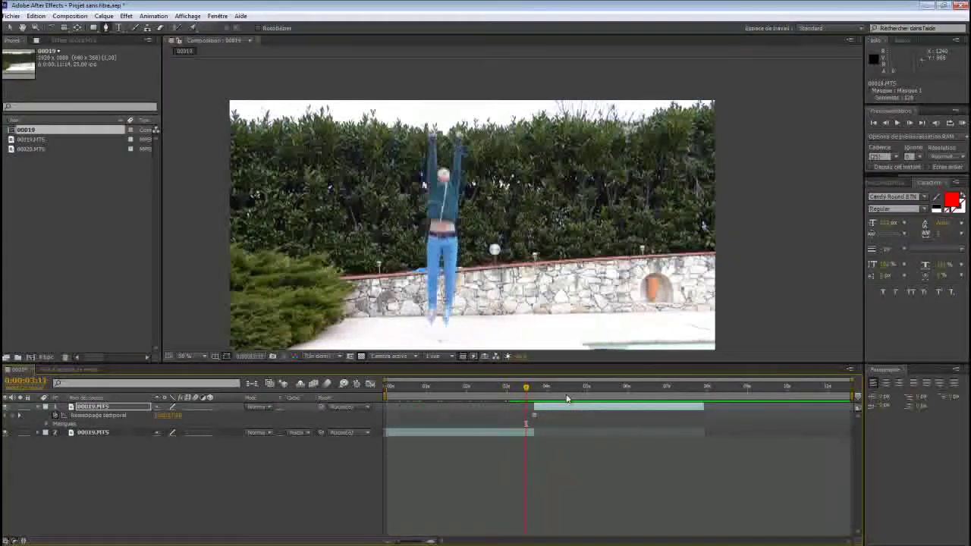
{"action": "key", "text": "space"}
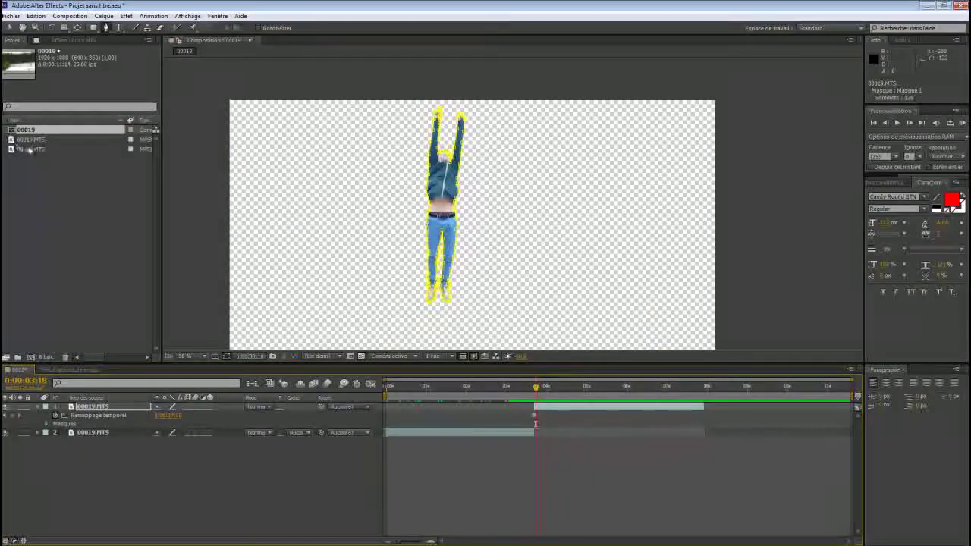
{"action": "left_click_drag", "start_coordinate": [21, 148], "coordinate": [114, 456]}
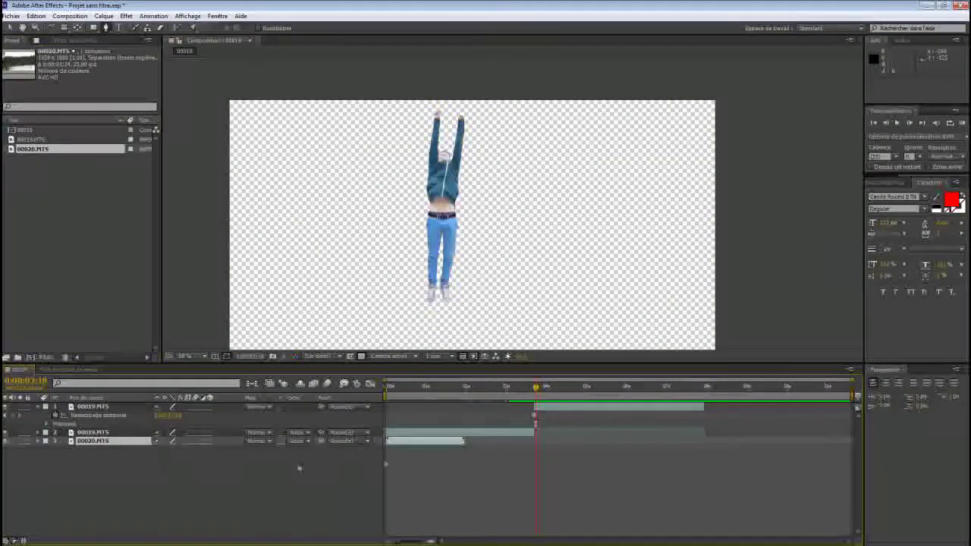
{"action": "left_click_drag", "start_coordinate": [413, 441], "coordinate": [551, 446]}
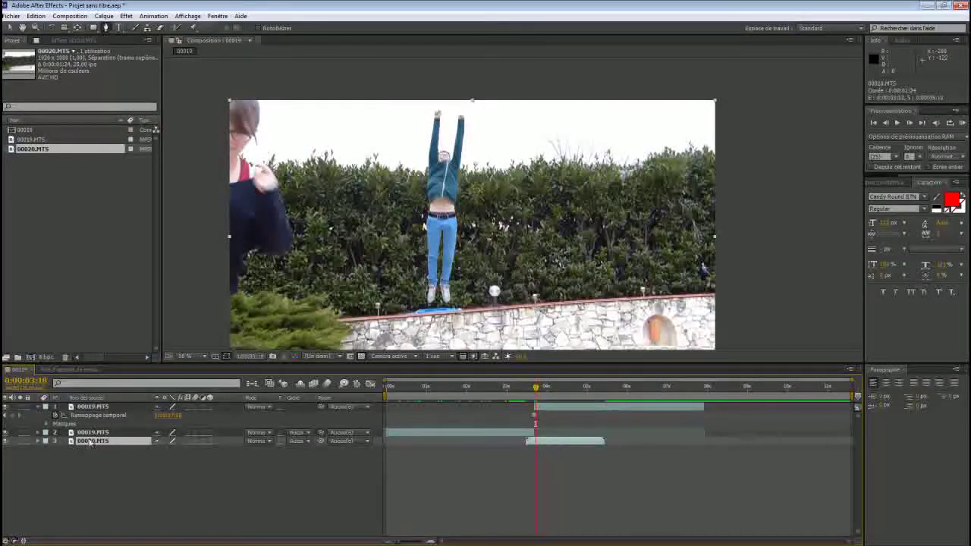
- Replace the 00020.MTS layer with 00021.MTS imported from the SUPERMAN folder
{"action": "key", "text": "Delete"}
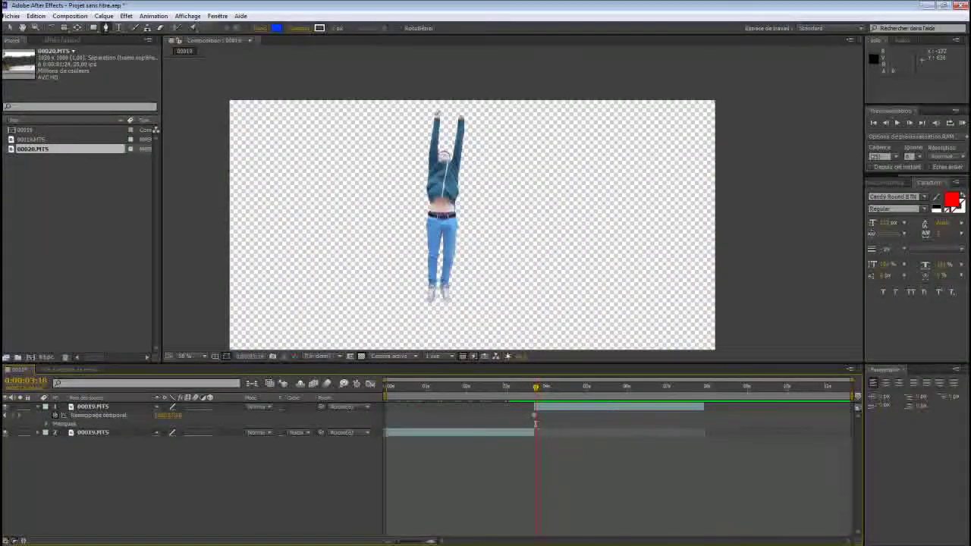
{"action": "key", "text": "alt+Tab"}
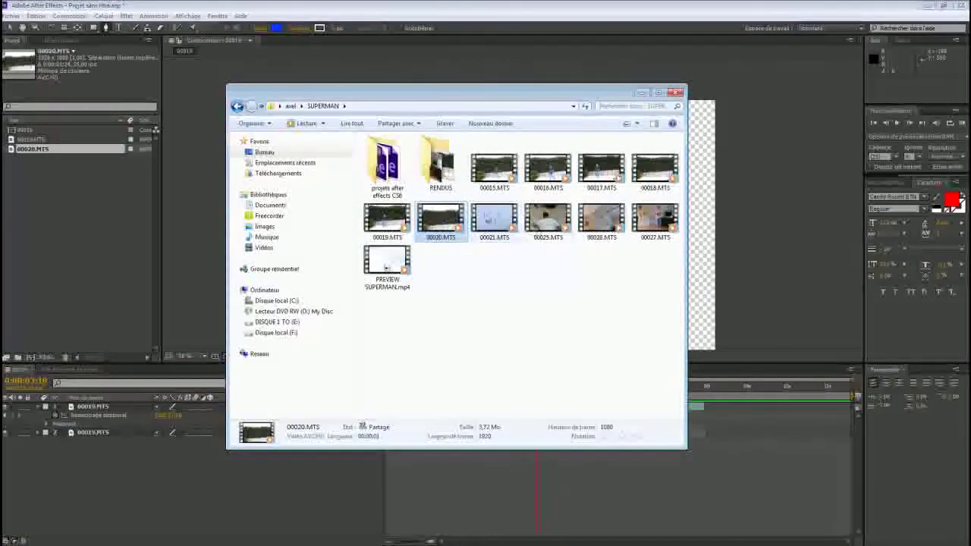
{"action": "mouse_move", "coordinate": [494, 220]}
{"action": "left_mouse_down"}
{"action": "mouse_move", "coordinate": [100, 258]}
{"action": "mouse_move", "coordinate": [626, 168]}
{"action": "mouse_move", "coordinate": [38, 165]}
{"action": "mouse_move", "coordinate": [525, 448]}
{"action": "mouse_move", "coordinate": [581, 448]}
{"action": "left_mouse_up"}
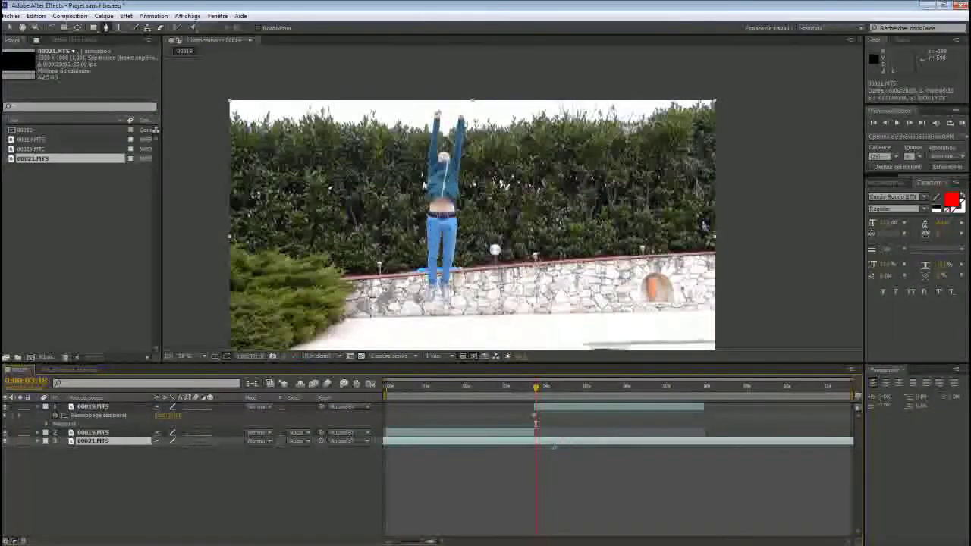
- Preview the composite and step back to the freeze point
{"action": "key", "text": "Page_Down"}
{"action": "key", "text": "space"}
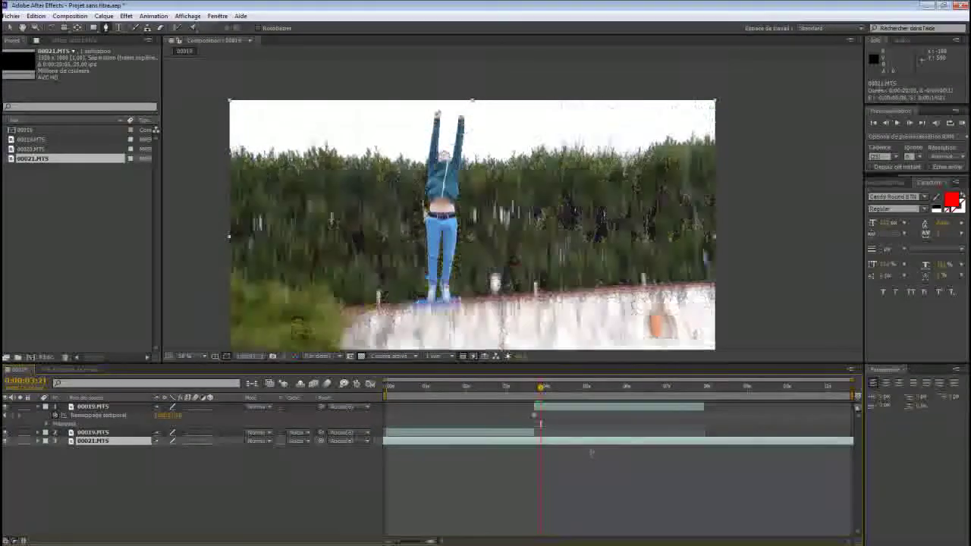
{"action": "key", "text": "space"}
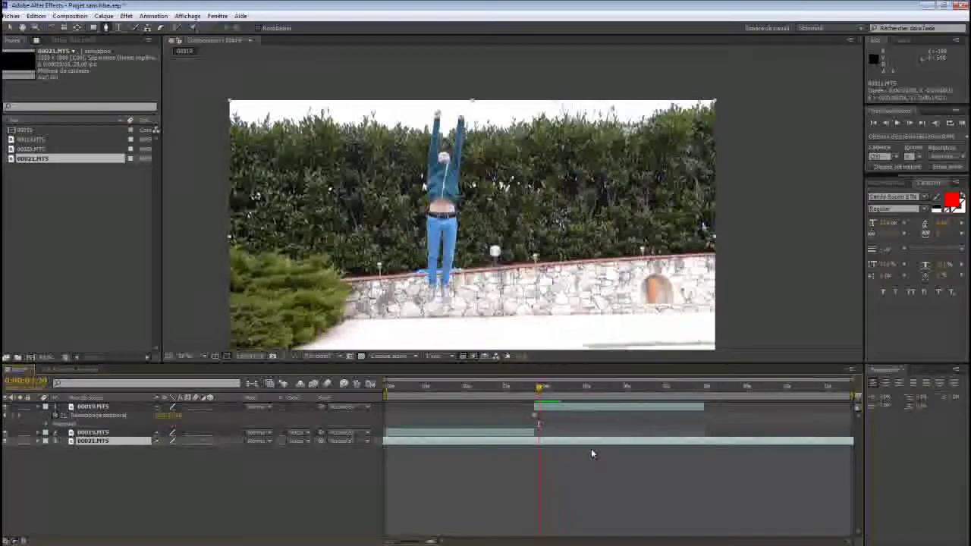
{"action": "key", "text": "Page_Up"}
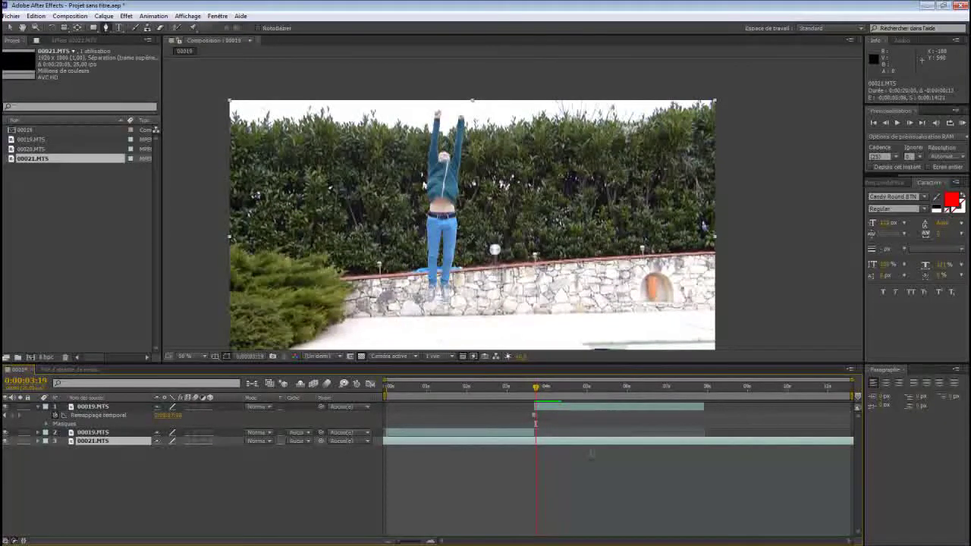
{"action": "key", "text": "Page_Up"}
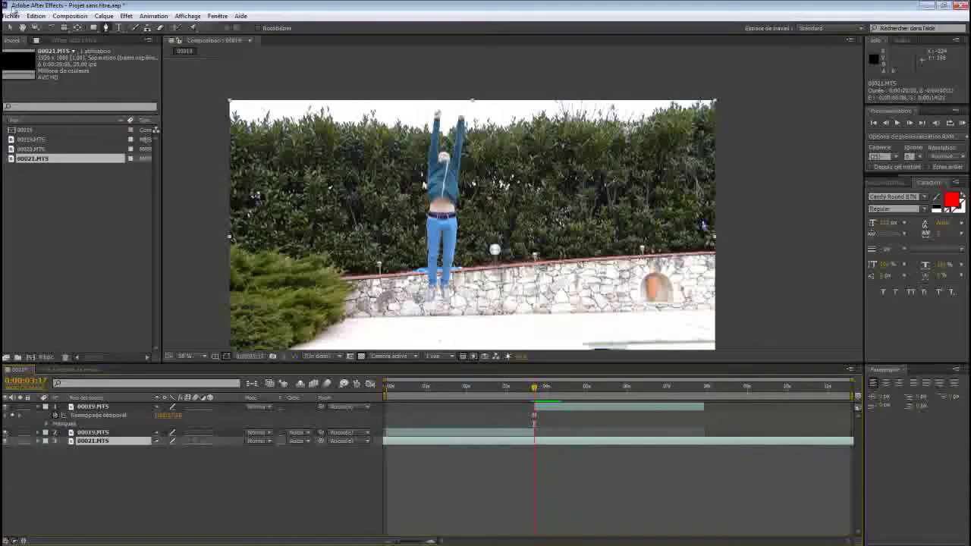
- Split 00021.MTS at the playhead and delete the part before the split
{"action": "left_click", "coordinate": [35, 16]}
{"action": "left_click", "coordinate": [93, 135]}
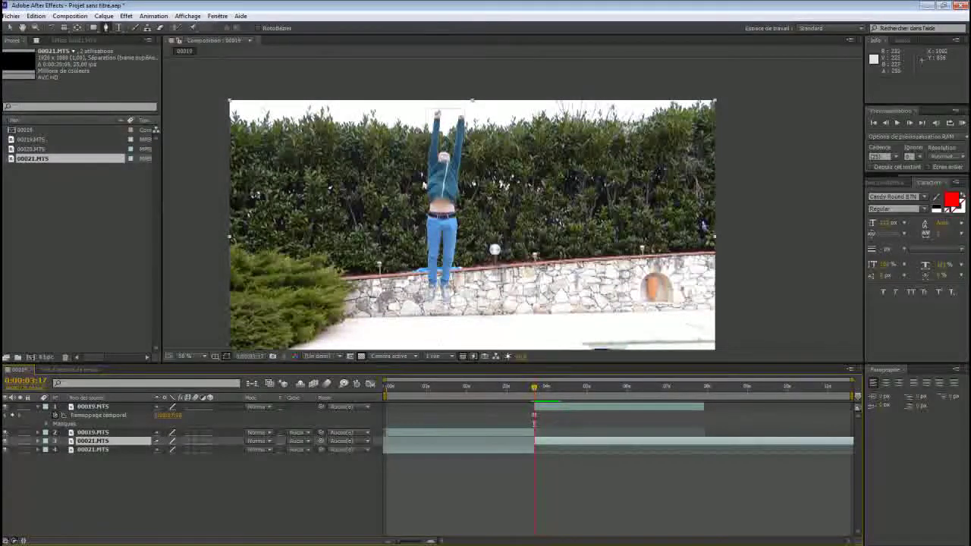
{"action": "left_click", "coordinate": [516, 450]}
{"action": "key", "text": "Delete"}
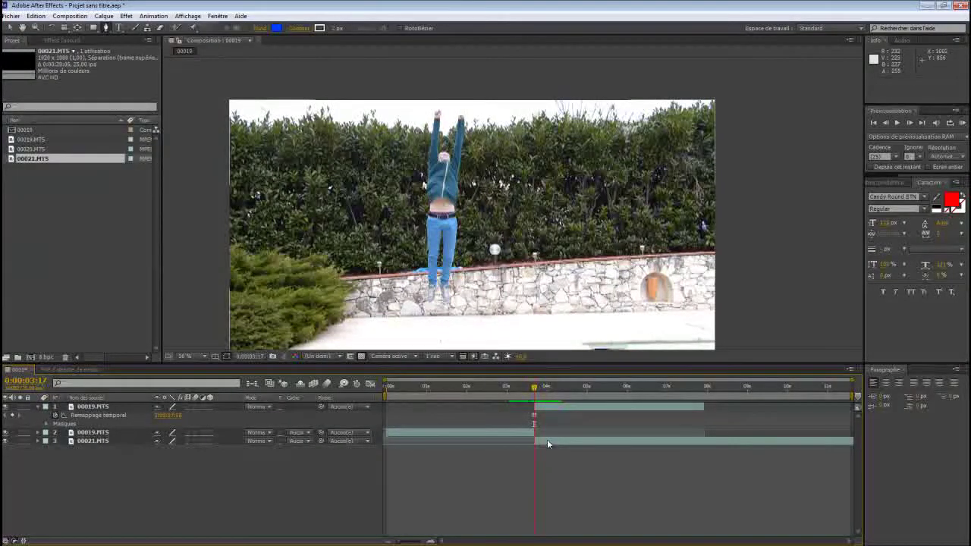
- Step frames around the jump and shift 00021.MTS slightly earlier
{"action": "key", "text": "Page_Down"}
{"action": "key", "text": "Page_Down"}
{"action": "key", "text": "Page_Down"}
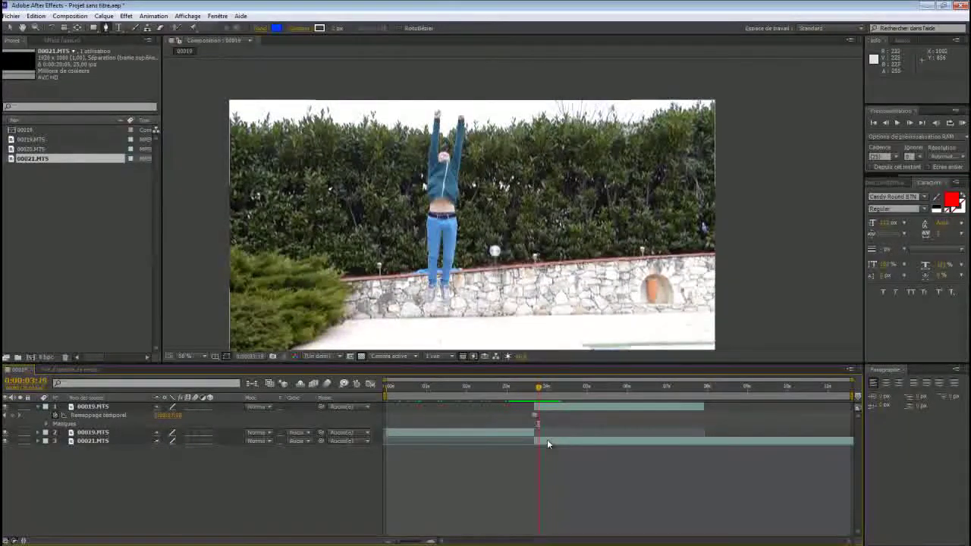
{"action": "key", "text": "Page_Up"}
{"action": "key", "text": "Page_Up"}
{"action": "key", "text": "Page_Up"}
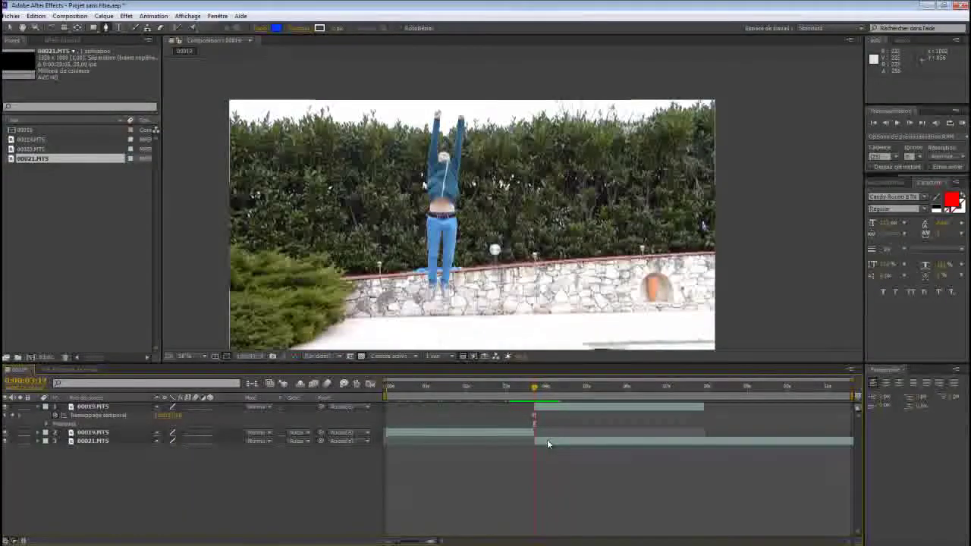
{"action": "key", "text": "Page_Down"}
{"action": "key", "text": "Page_Down"}
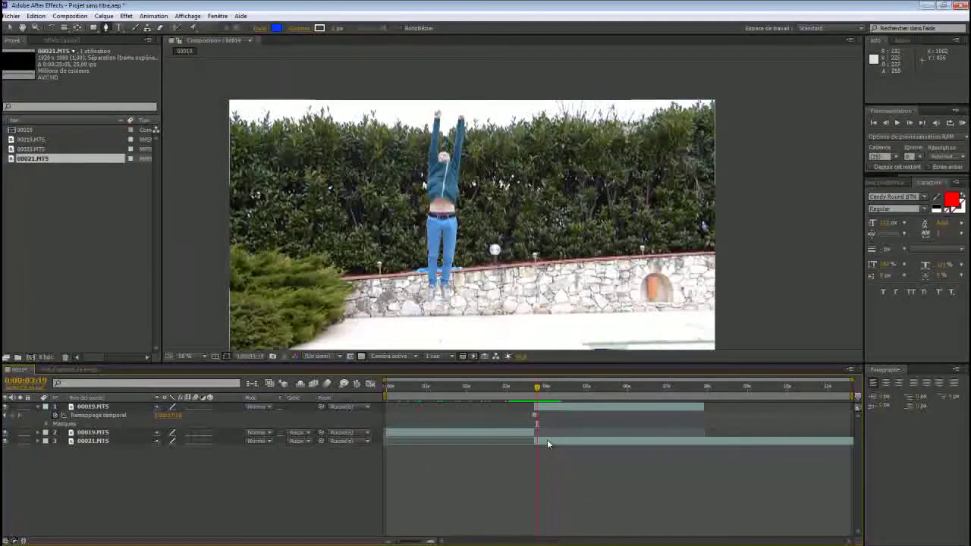
{"action": "key", "text": "Page_Up"}
{"action": "key", "text": "Page_Up"}
{"action": "key", "text": "Page_Up"}
{"action": "key", "text": "Page_Down"}
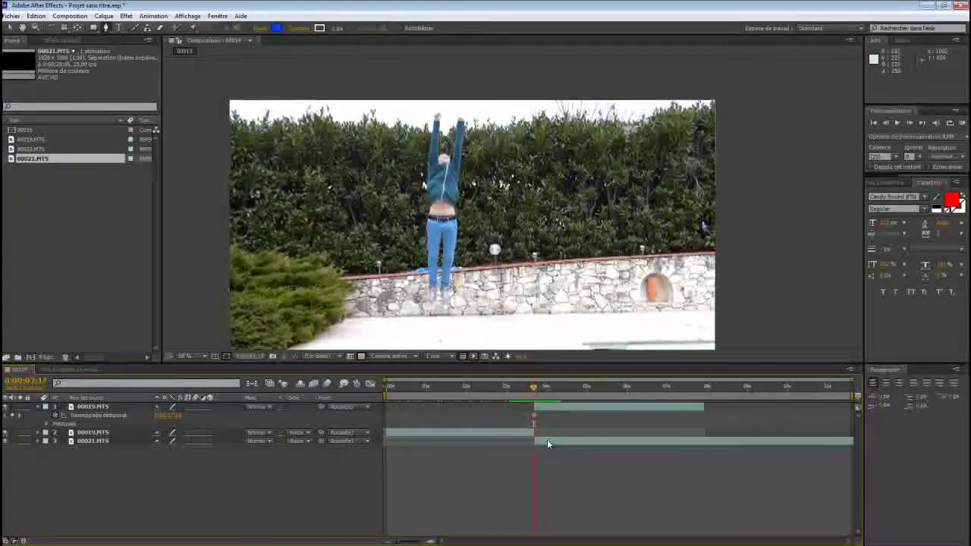
{"action": "key", "text": "Page_Up"}
{"action": "left_click_drag", "start_coordinate": [548, 444], "coordinate": [545, 447]}
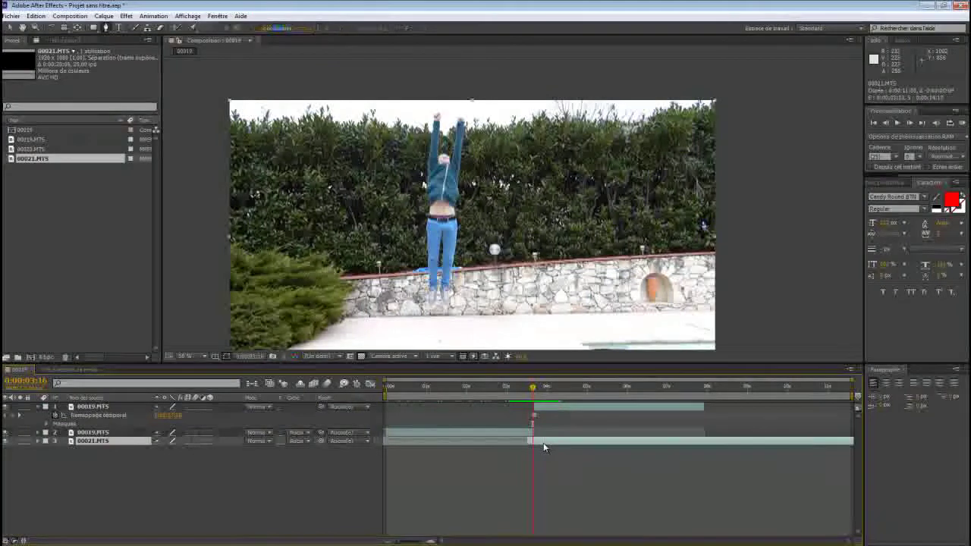
- Nudge 00021.MTS so it begins exactly at 0:00:03:16, then preview the composite playback
{"action": "key", "text": "Page_Down"}
{"action": "key", "text": "Page_Down"}
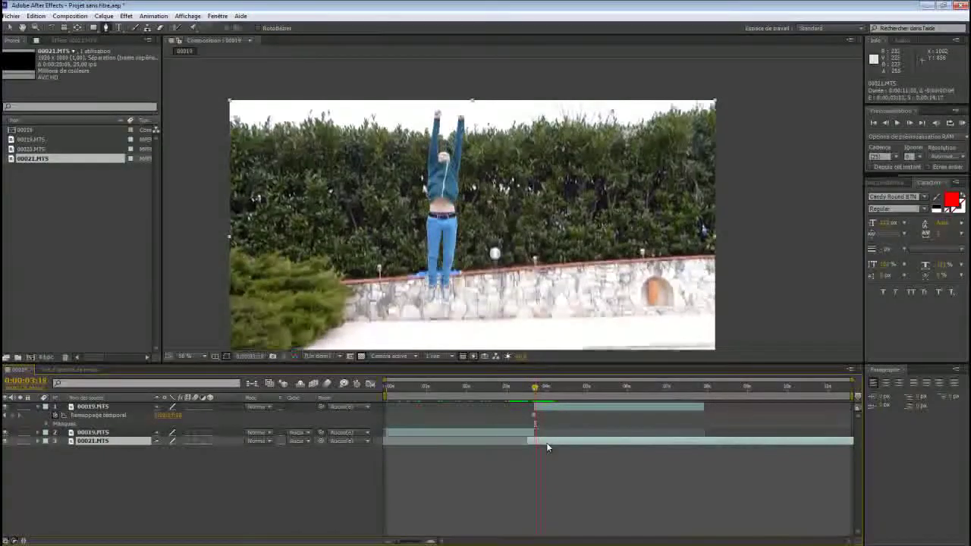
{"action": "key", "text": "Page_Up"}
{"action": "key", "text": "Page_Up"}
{"action": "left_click_drag", "start_coordinate": [547, 446], "coordinate": [544, 446]}
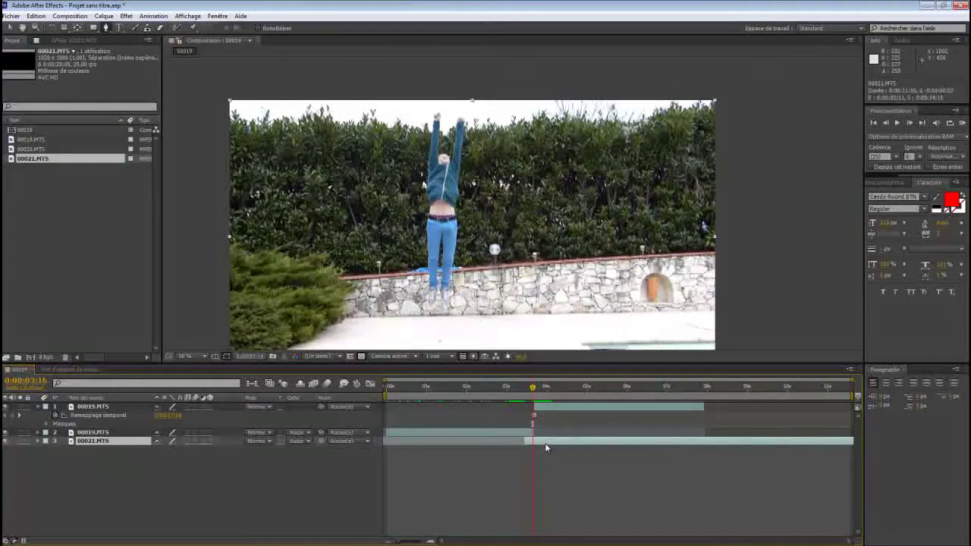
{"action": "key", "text": "Page_Up"}
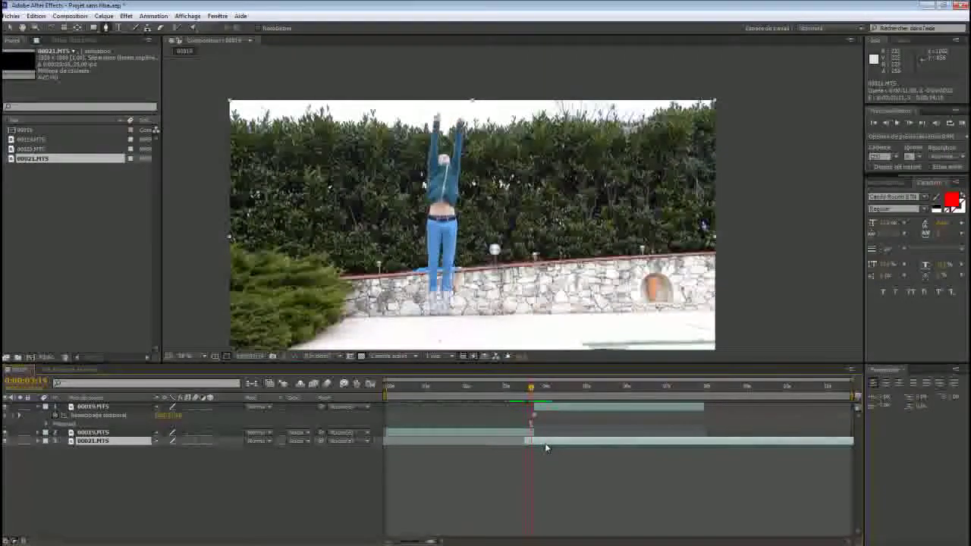
{"action": "key", "text": "Page_Down"}
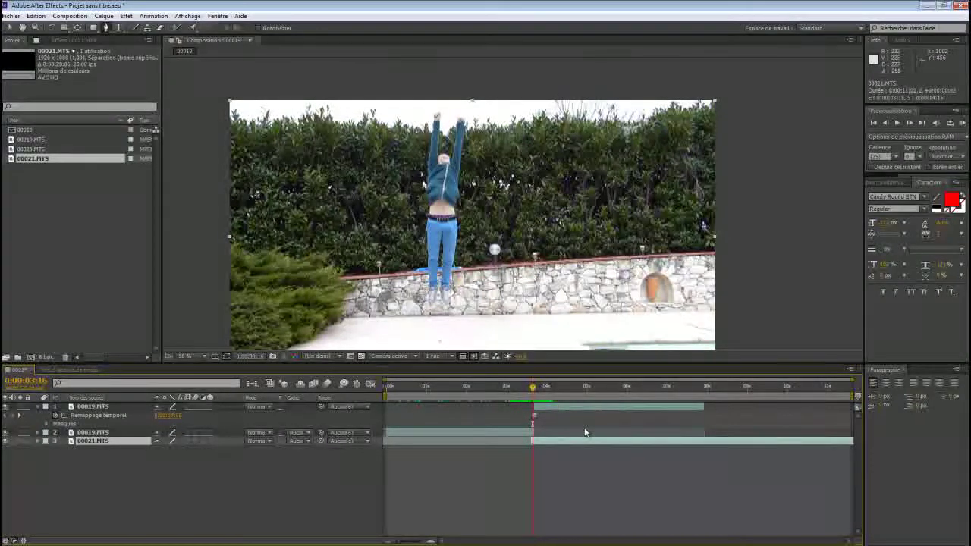
{"action": "key", "text": "space"}
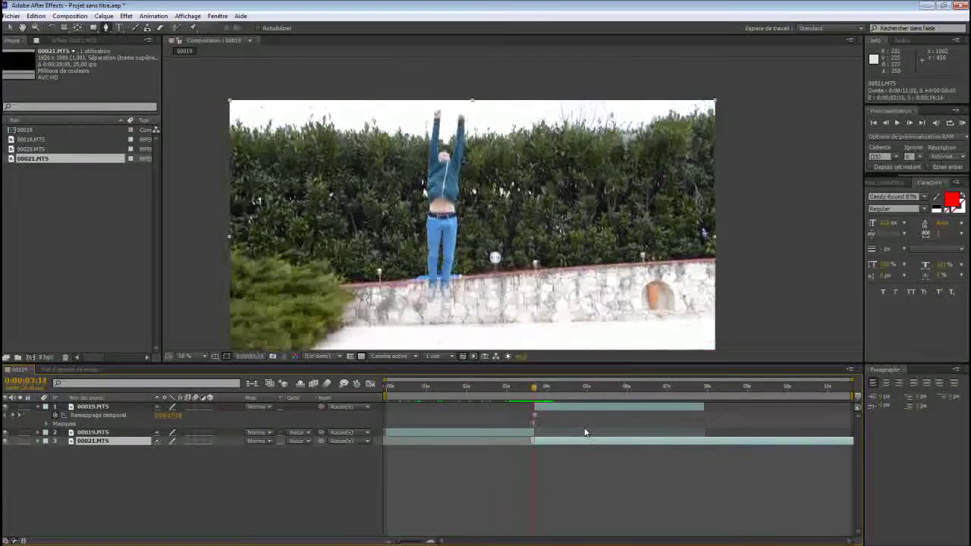
{"action": "left_click", "coordinate": [96, 408]}
- Change the Masque 1 feather on the 00019.MTS freeze layer and preview the composite
{"action": "left_click", "coordinate": [97, 410]}
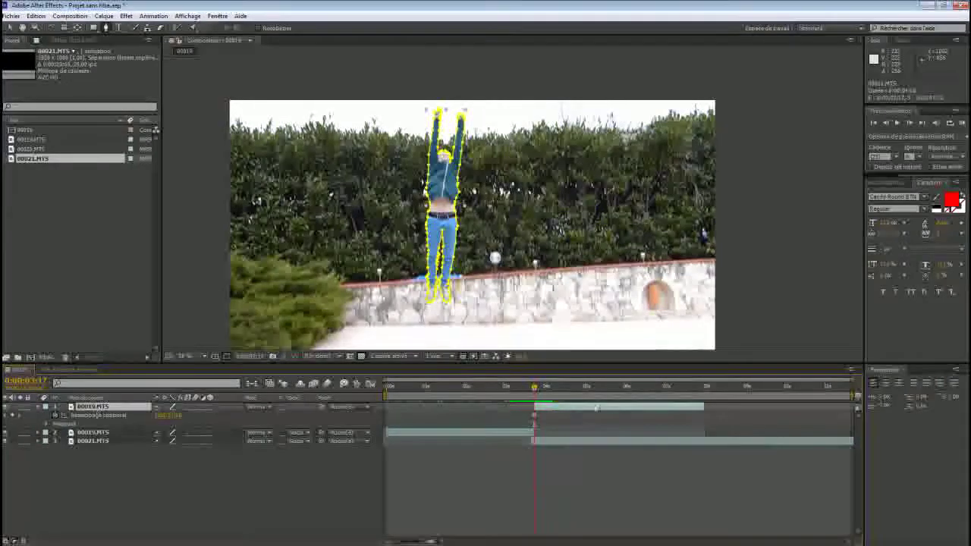
{"action": "left_click", "coordinate": [46, 425]}
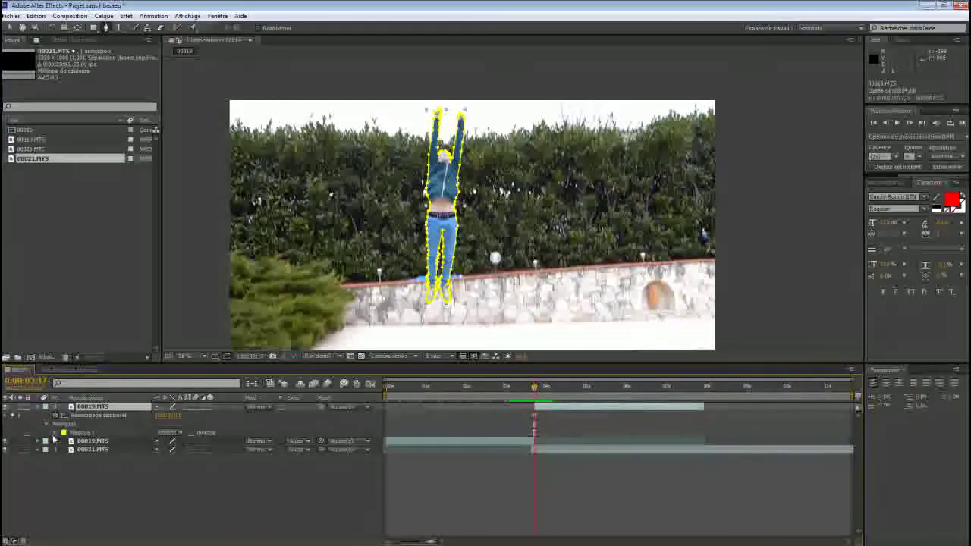
{"action": "left_click", "coordinate": [54, 434]}
{"action": "left_click", "coordinate": [54, 434]}
{"action": "left_click", "coordinate": [55, 434]}
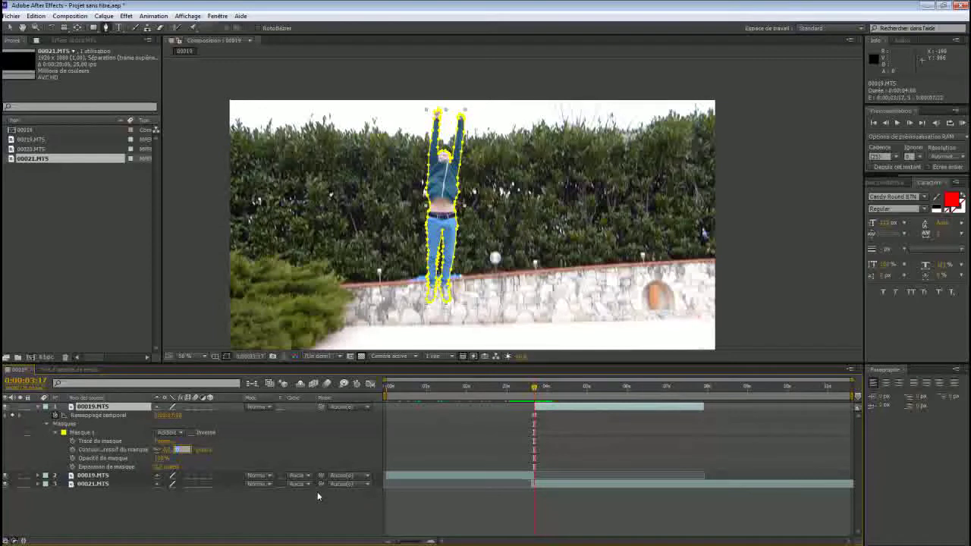
{"action": "key", "text": "Return"}
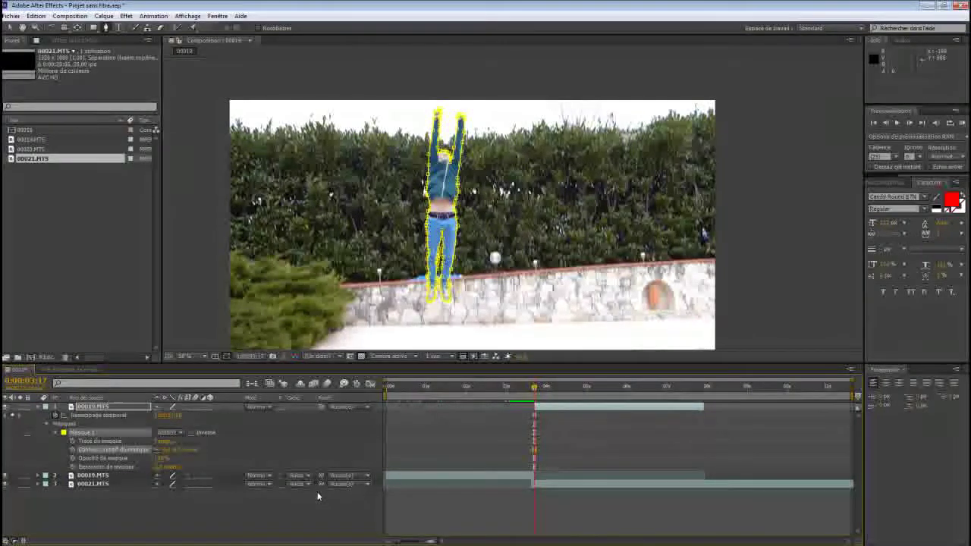
{"action": "left_click", "coordinate": [239, 506]}
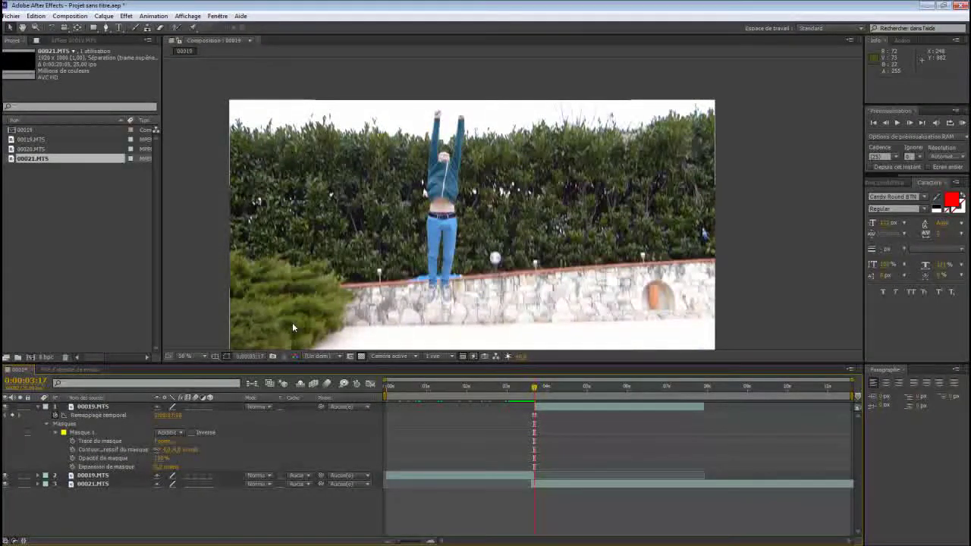
{"action": "key", "text": "space"}
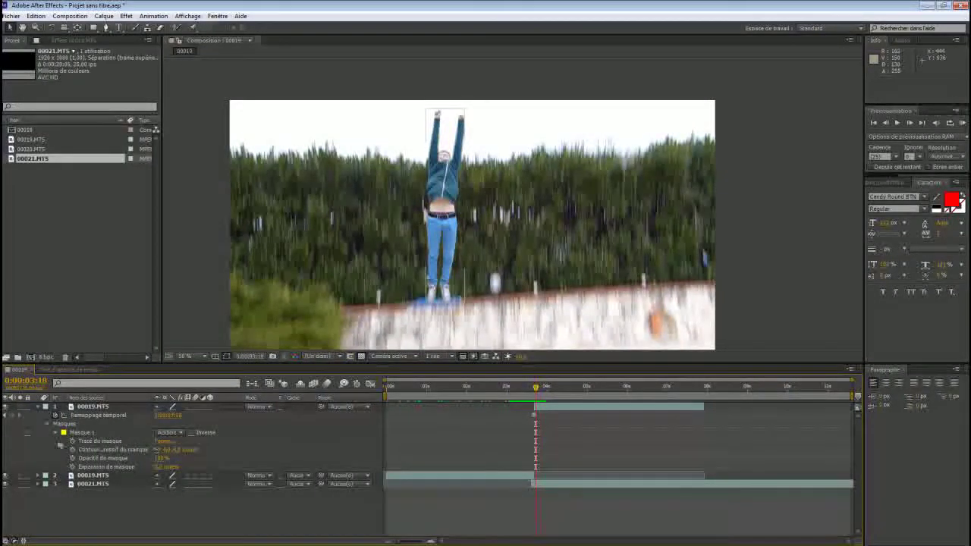
- Select the 00019.MTS freeze layer and set a starting Position keyframe
{"action": "left_click", "coordinate": [40, 408]}
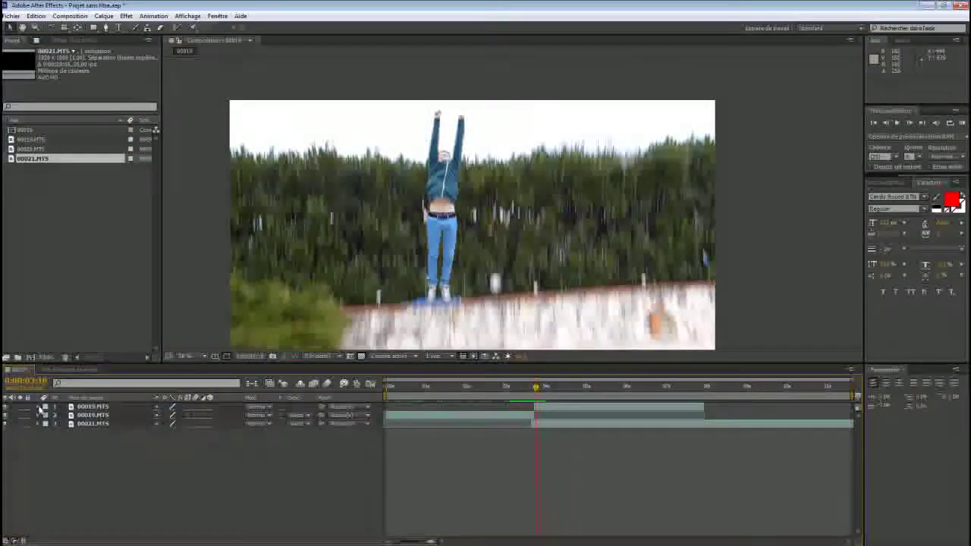
{"action": "left_click", "coordinate": [40, 408]}
{"action": "left_click", "coordinate": [39, 408]}
{"action": "left_click", "coordinate": [93, 408]}
{"action": "key", "text": "alt+shift+p"}
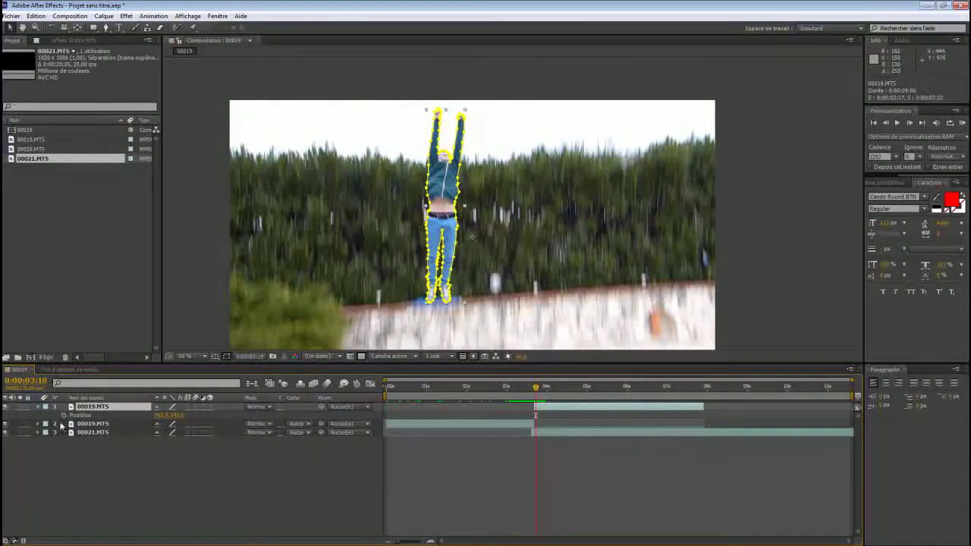
{"action": "left_click", "coordinate": [80, 415]}
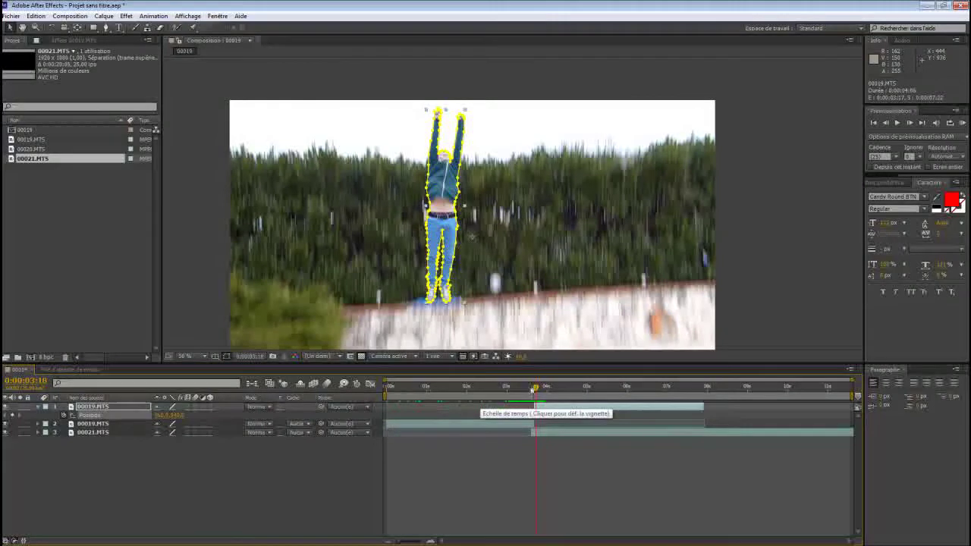
- At 0:00:04:02, move the jumper up above the frame, then preview the fly-out
{"action": "left_click_drag", "start_coordinate": [537, 389], "coordinate": [550, 388]}
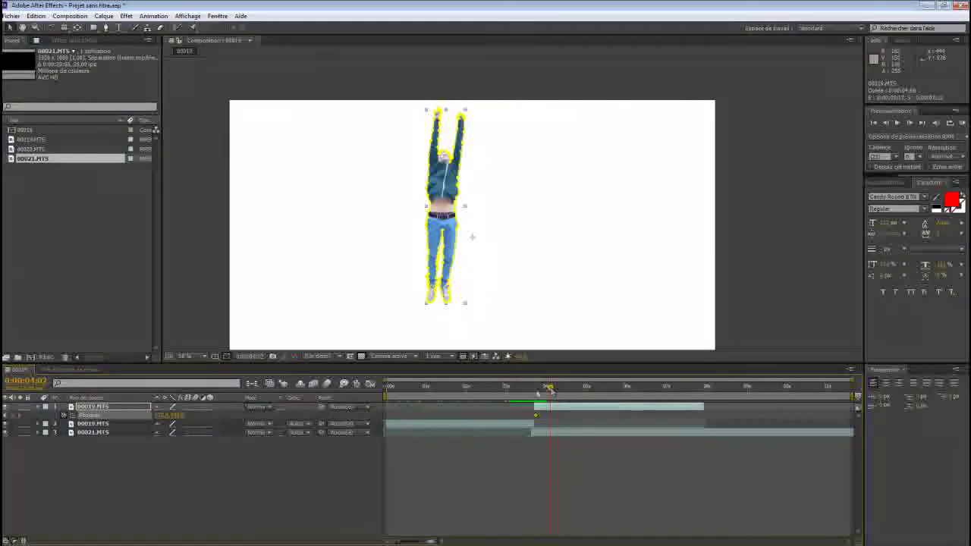
{"action": "scroll", "coordinate": [354, 316], "scroll_direction": "down", "scroll_amount": 2}
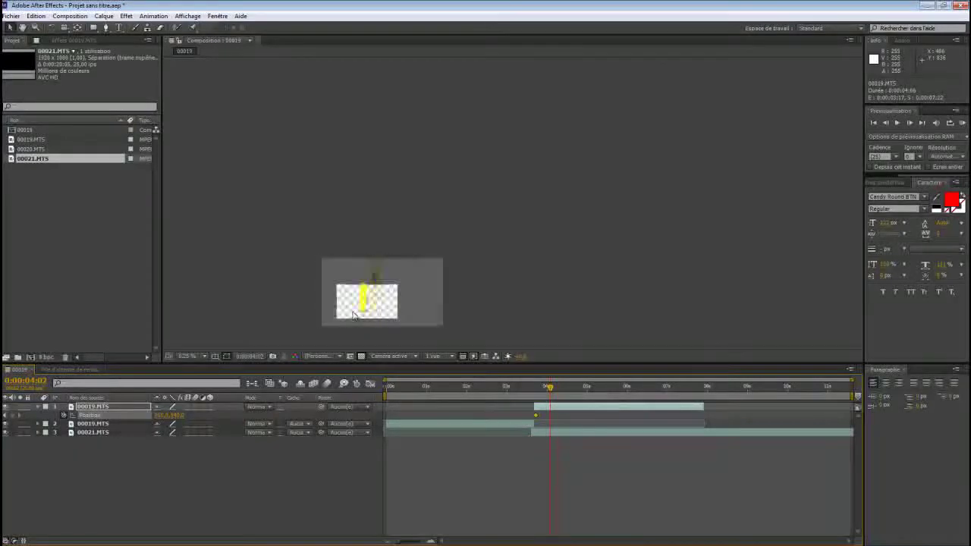
{"action": "left_click_drag", "start_coordinate": [397, 257], "coordinate": [403, 105]}
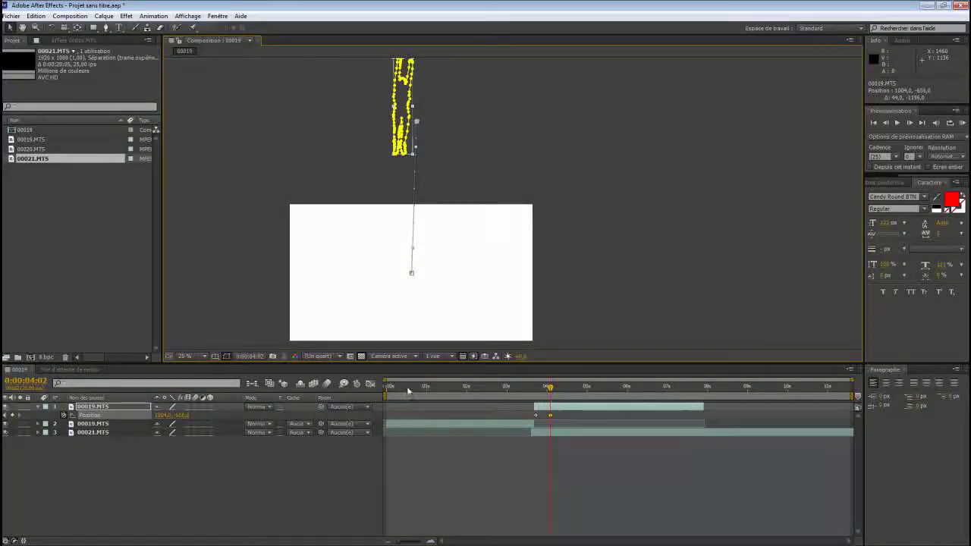
{"action": "key", "text": "KP_0"}
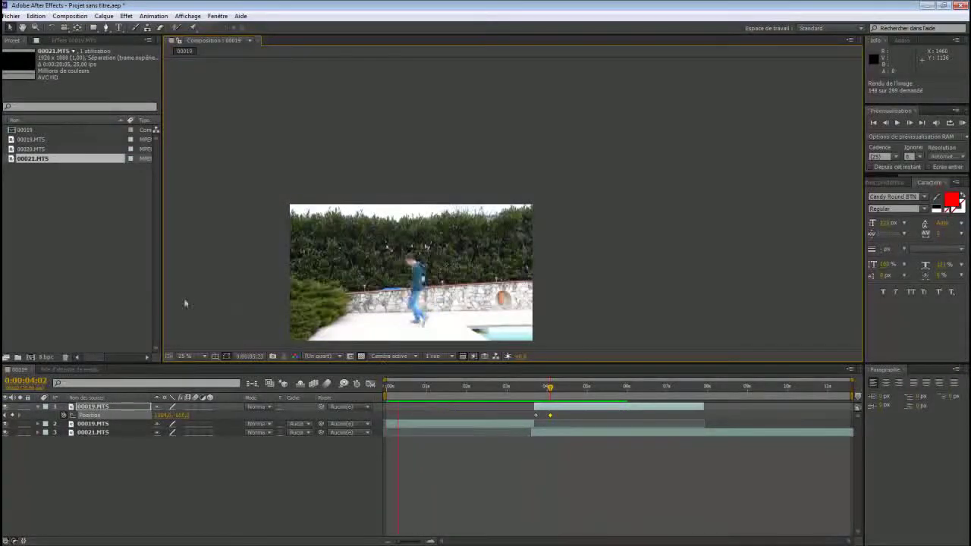
{"action": "left_click", "coordinate": [195, 356]}
- Enlarge the viewer and shift freeze-frame layer 1 so it starts at 0:00:03:16
{"action": "left_click", "coordinate": [184, 357]}
{"action": "left_click", "coordinate": [199, 450]}
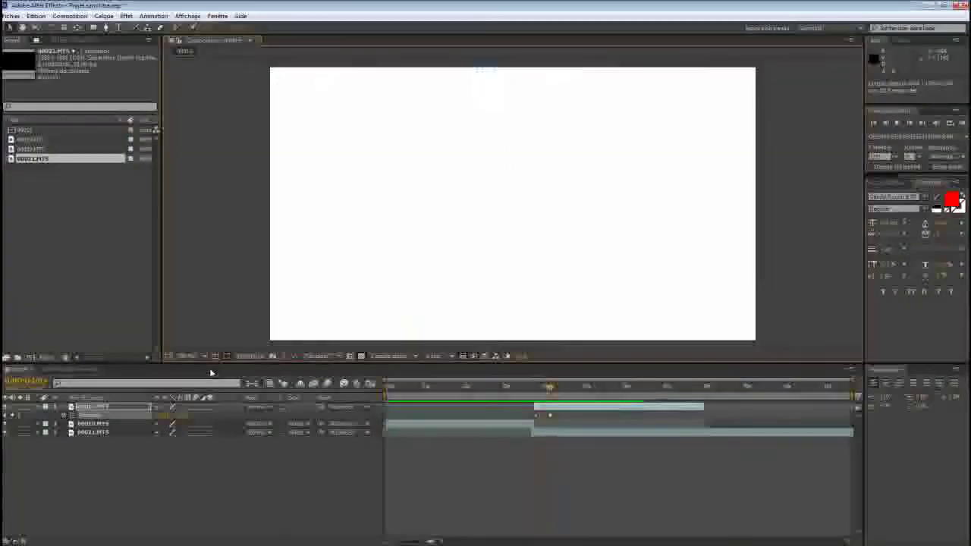
{"action": "left_click", "coordinate": [537, 388]}
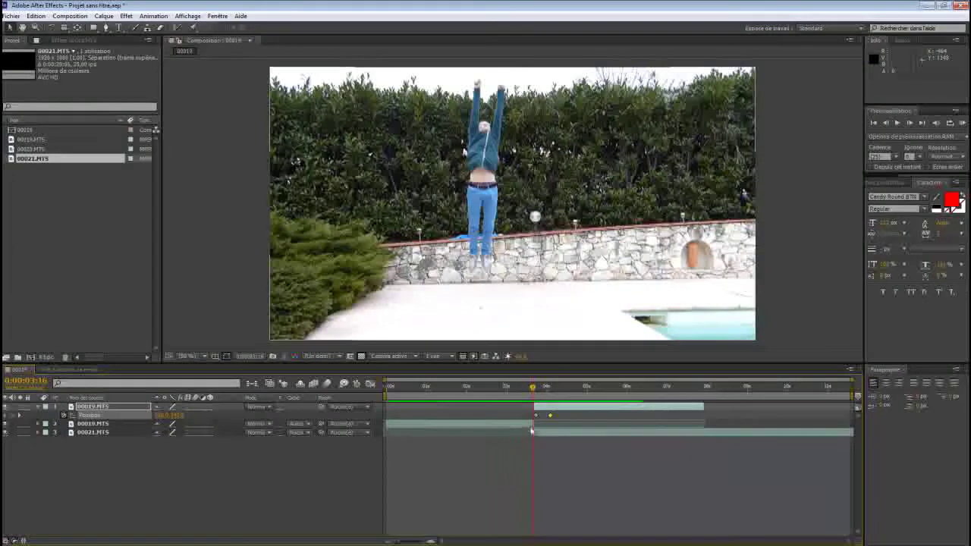
{"action": "left_click", "coordinate": [92, 423]}
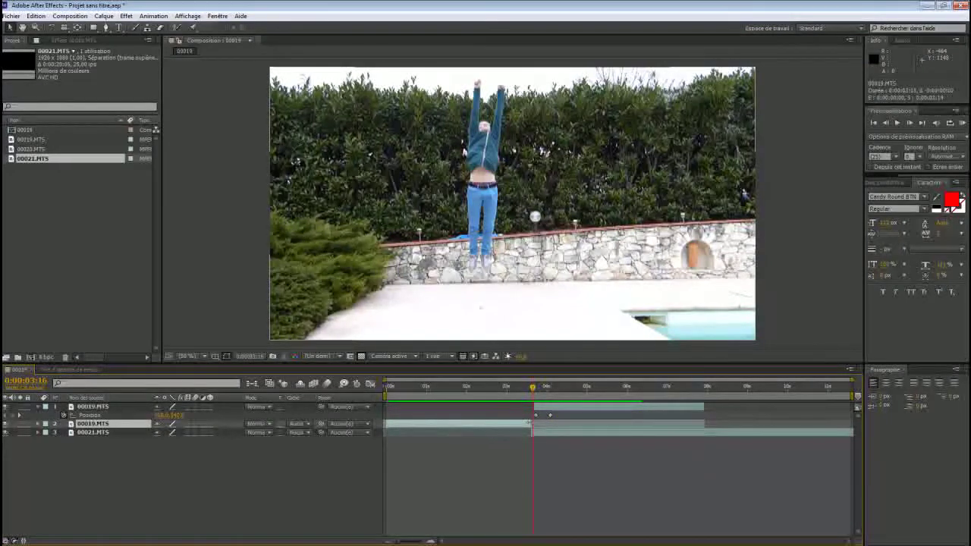
{"action": "left_click", "coordinate": [540, 435]}
{"action": "left_click_drag", "start_coordinate": [546, 407], "coordinate": [542, 410]}
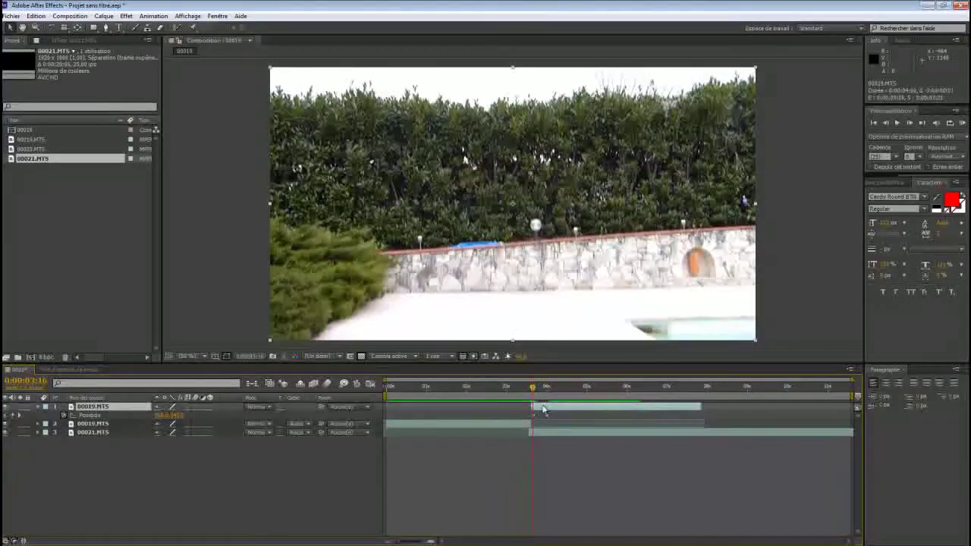
- Preview the jump from a few frames earlier, then add Boiling crash.wav as layer 4 at the playhead
{"action": "key", "text": "Page_Up"}
{"action": "key", "text": "Page_Up"}
{"action": "key", "text": "Page_Up"}
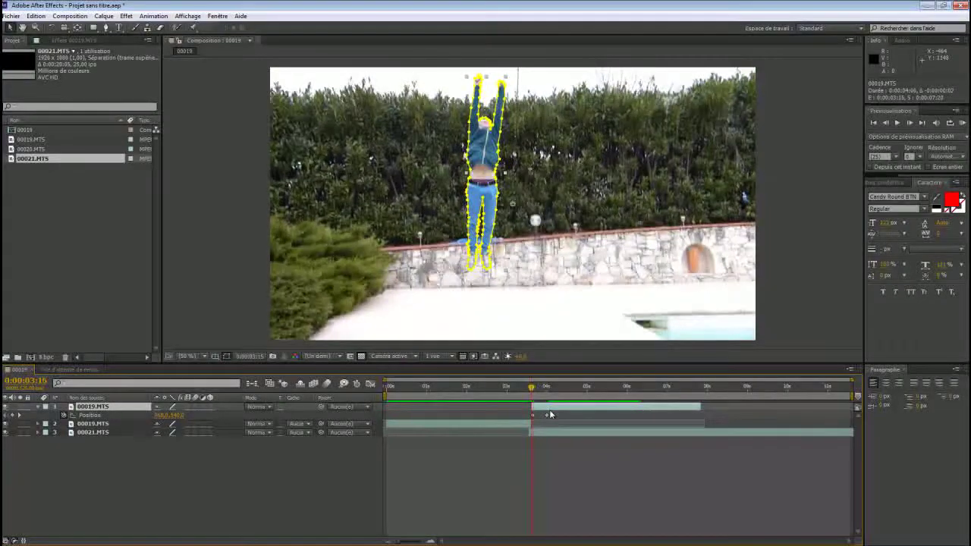
{"action": "key", "text": "Page_Up"}
{"action": "key", "text": "Page_Up"}
{"action": "key", "text": "Page_Up"}
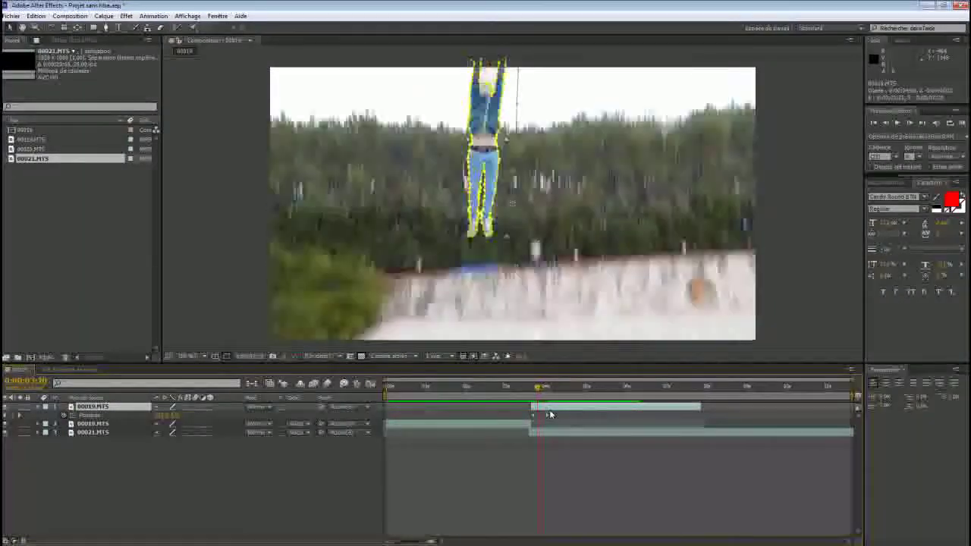
{"action": "key", "text": "KP_0"}
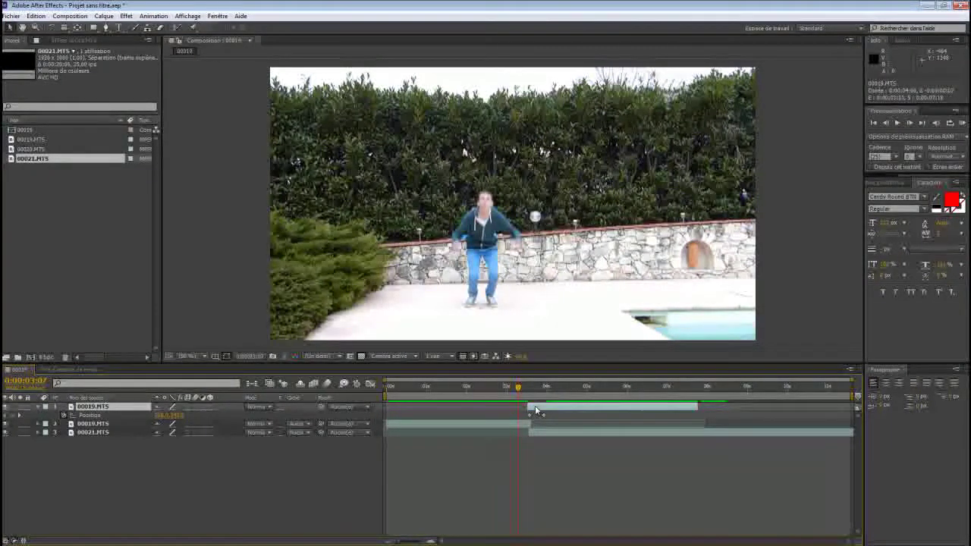
{"action": "key", "text": "KP_0"}
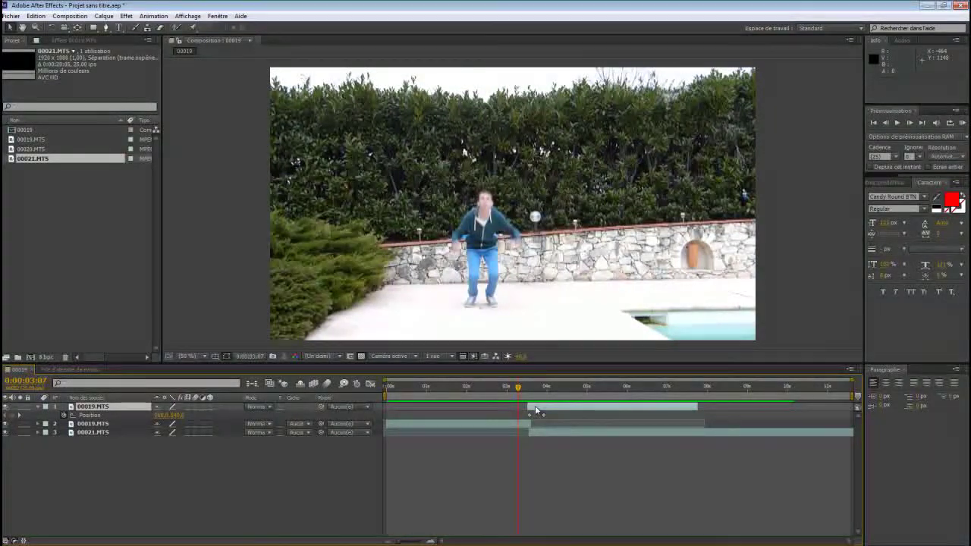
{"action": "left_click_drag", "start_coordinate": [535, 410], "coordinate": [526, 440]}
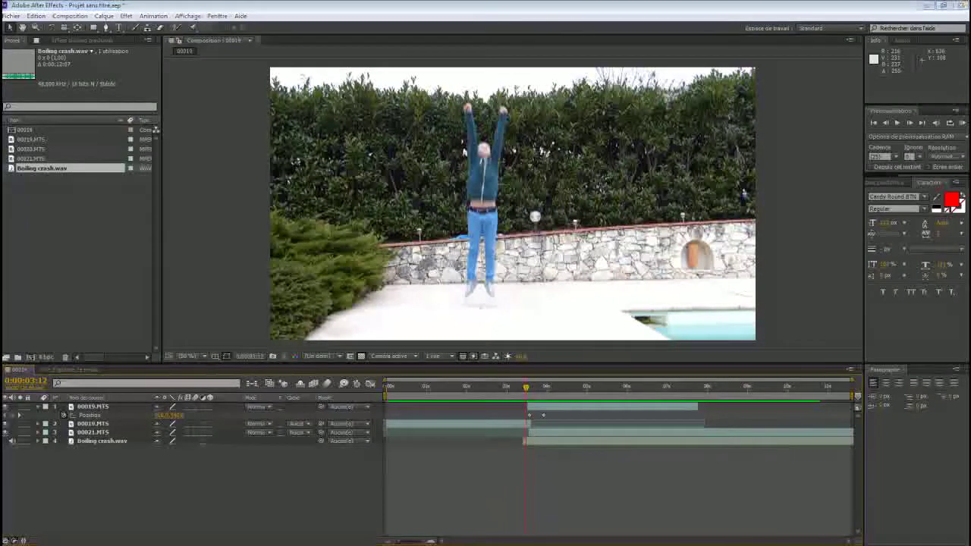
- Play TheCodeBreaker.wav from PACK DESIGNER > PACK SOUND > MUSIQUES > 1-Epic Music > Massive
{"action": "key", "text": "super+e"}
{"action": "double_click", "coordinate": [492, 273]}
{"action": "double_click", "coordinate": [489, 188]}
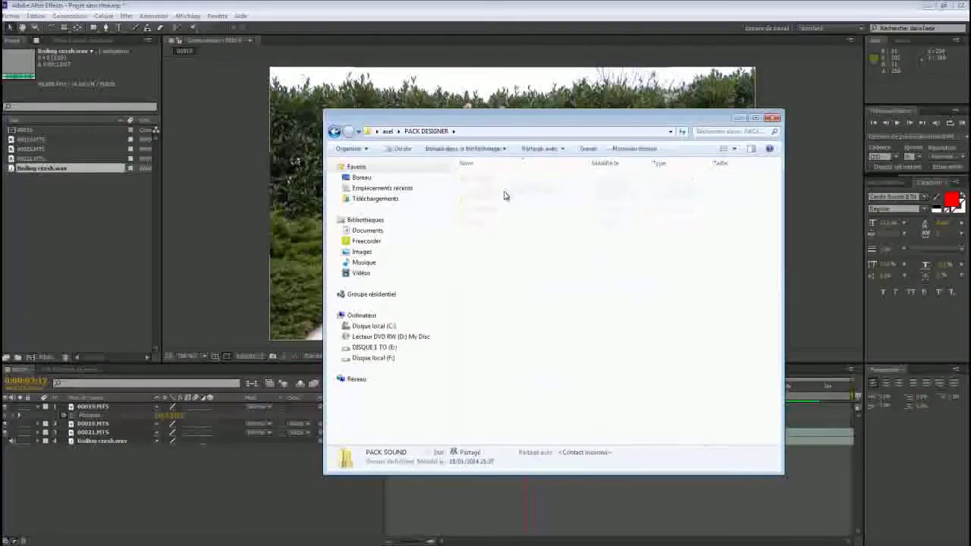
{"action": "double_click", "coordinate": [520, 210]}
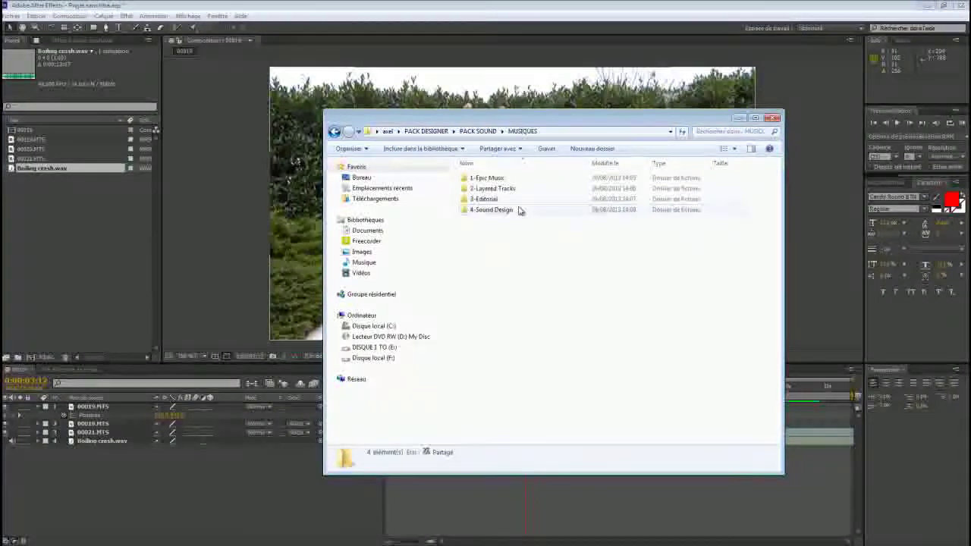
{"action": "double_click", "coordinate": [494, 179]}
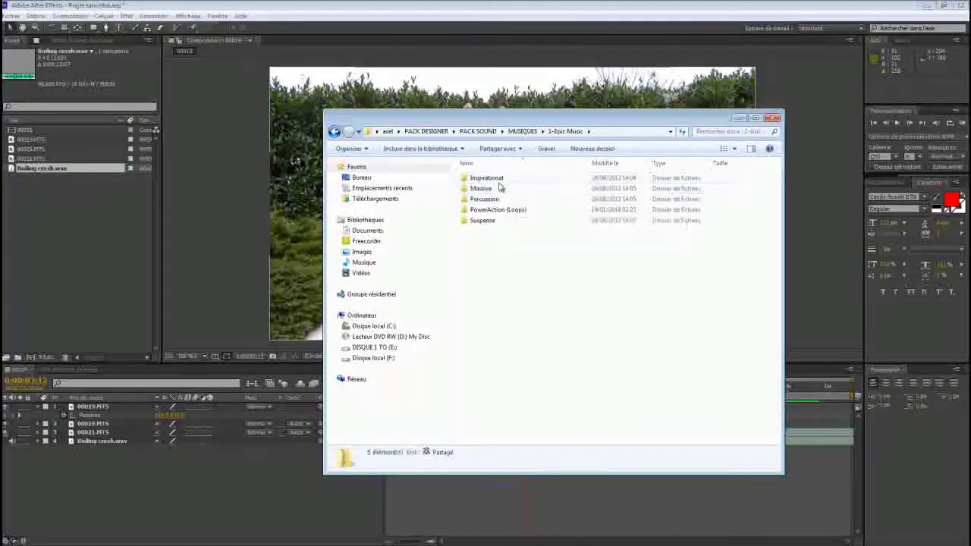
{"action": "double_click", "coordinate": [500, 189]}
{"action": "double_click", "coordinate": [483, 292]}
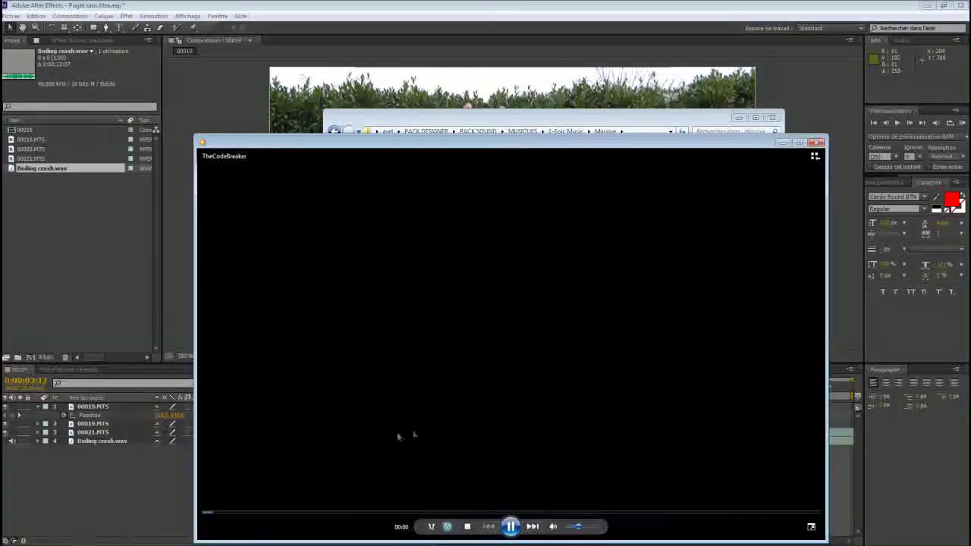
- Skim through TheCodeBreaker, then play and skim TheDownfall
{"action": "left_click", "coordinate": [358, 513]}
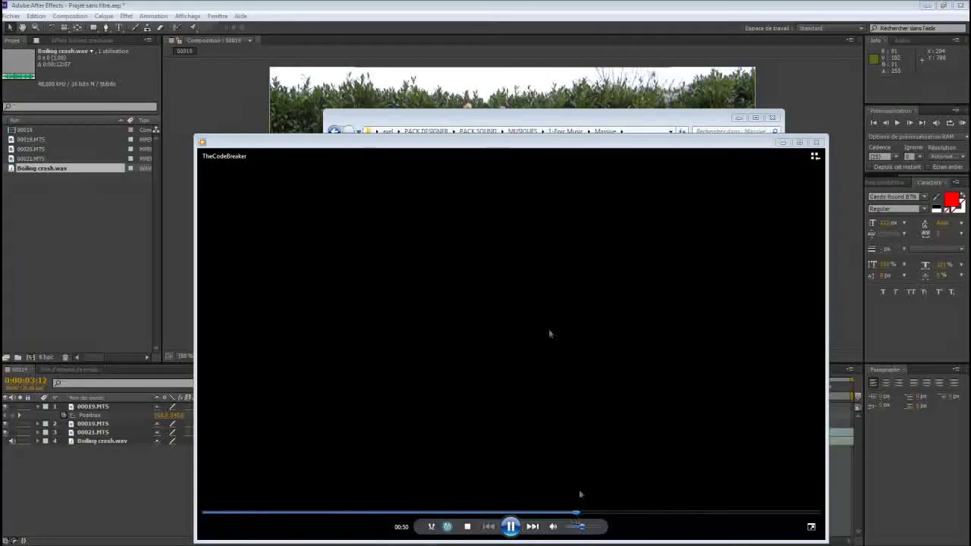
{"action": "left_click", "coordinate": [512, 120]}
{"action": "double_click", "coordinate": [477, 314]}
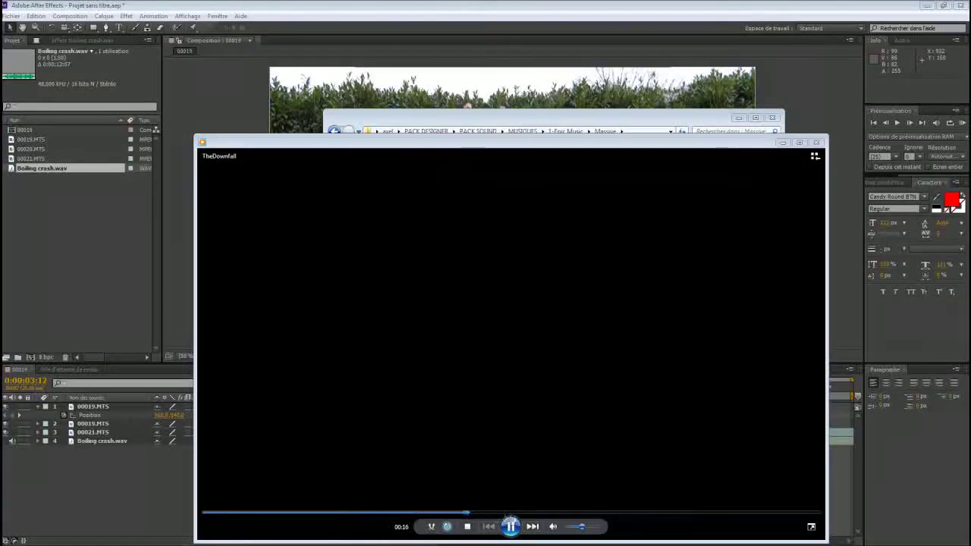
{"action": "left_click", "coordinate": [556, 513]}
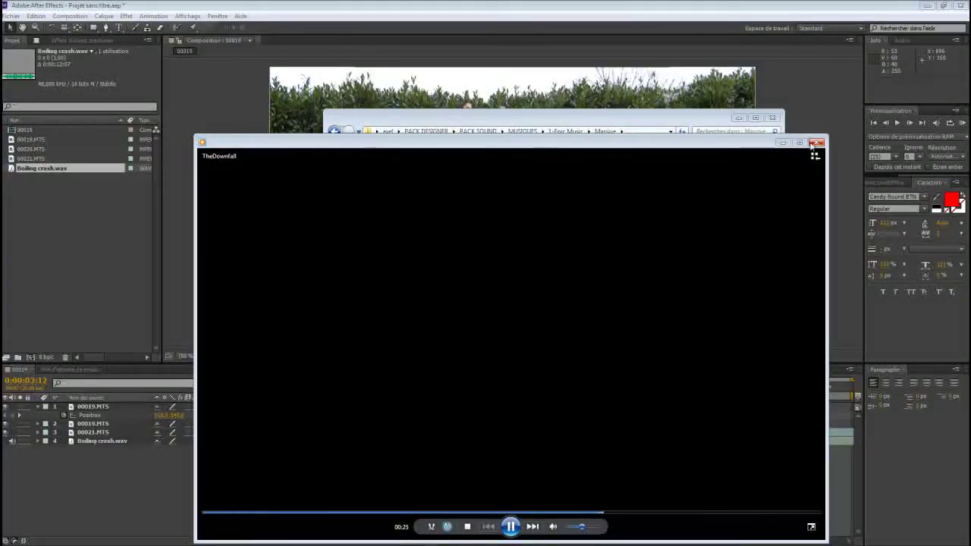
- Audition GaintLeap and DeathTrap, then close the media player and the folder window
{"action": "left_click", "coordinate": [629, 120]}
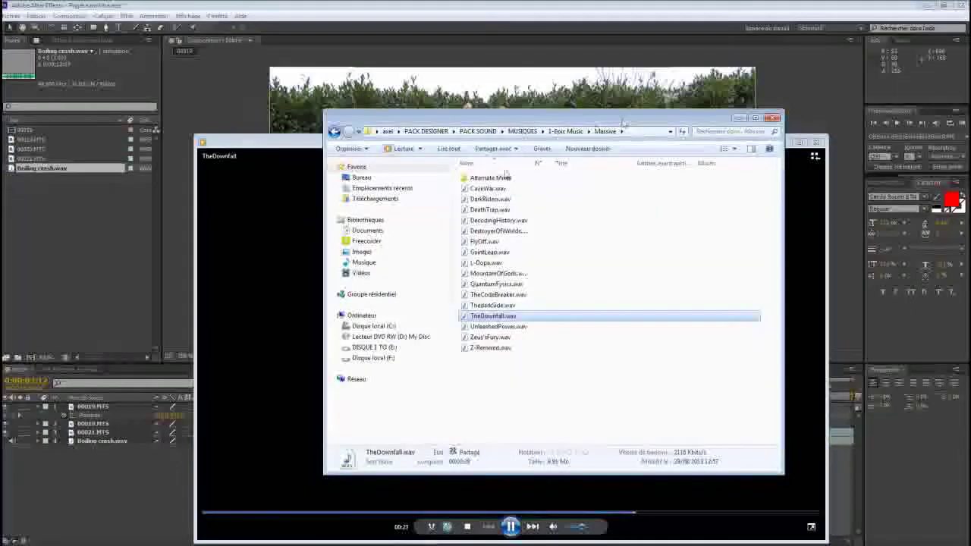
{"action": "double_click", "coordinate": [507, 253]}
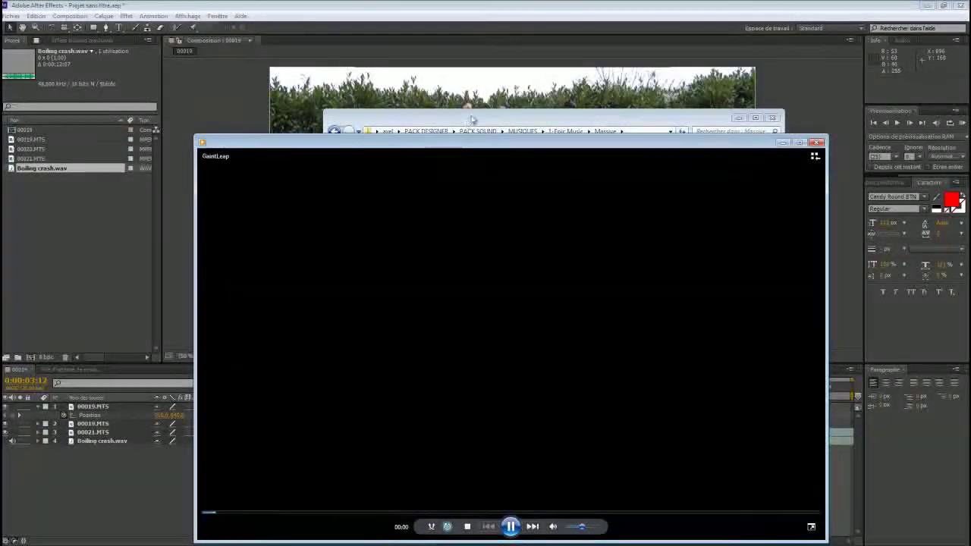
{"action": "left_click", "coordinate": [469, 123]}
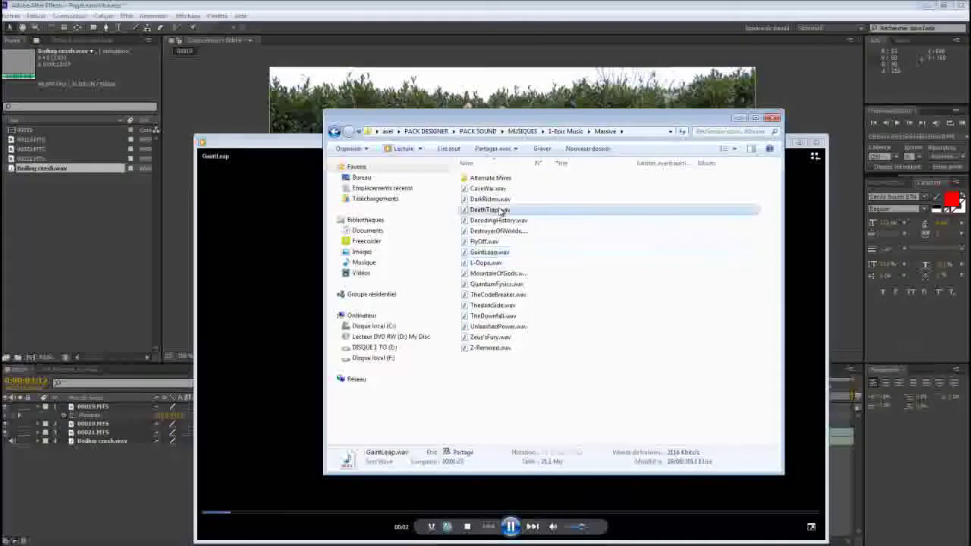
{"action": "double_click", "coordinate": [493, 210]}
{"action": "left_click", "coordinate": [331, 513]}
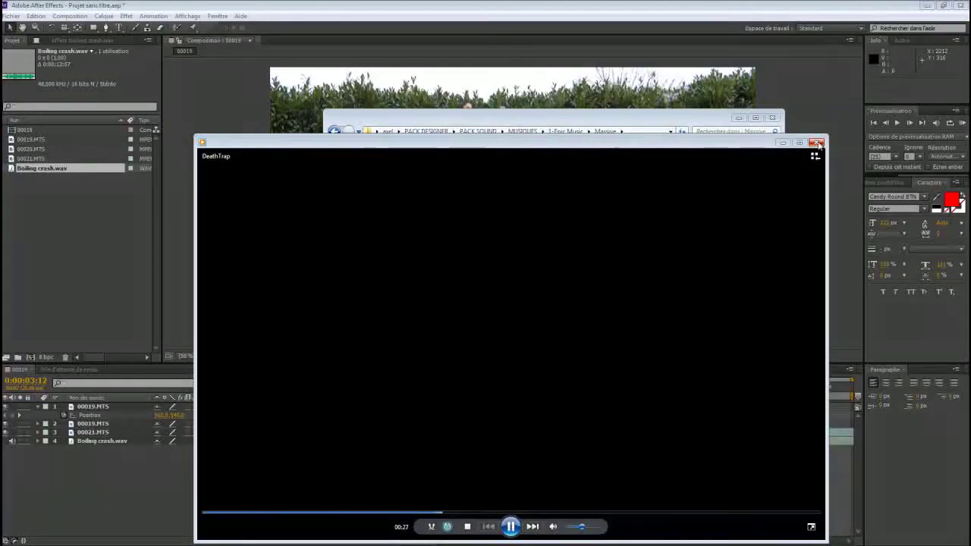
{"action": "left_click", "coordinate": [817, 142]}
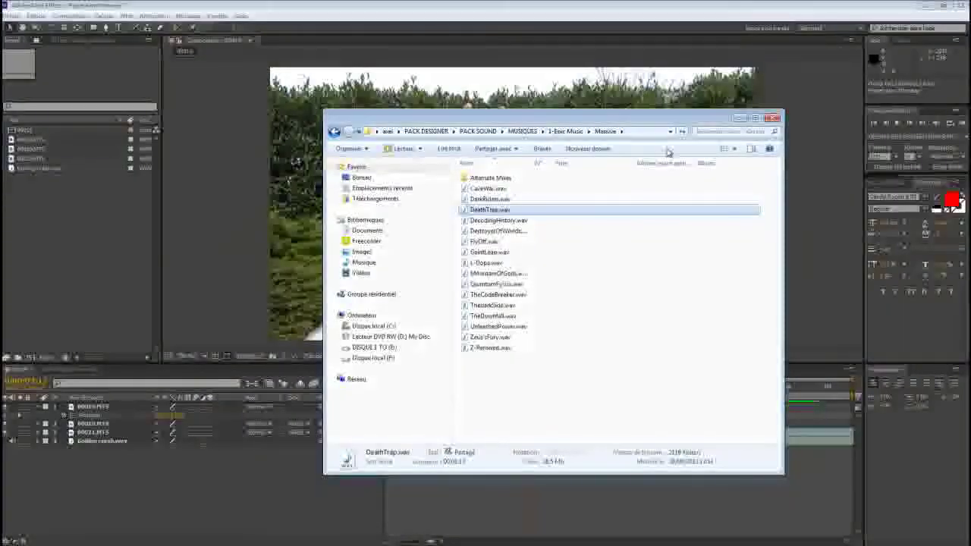
{"action": "key", "text": "alt+F4"}
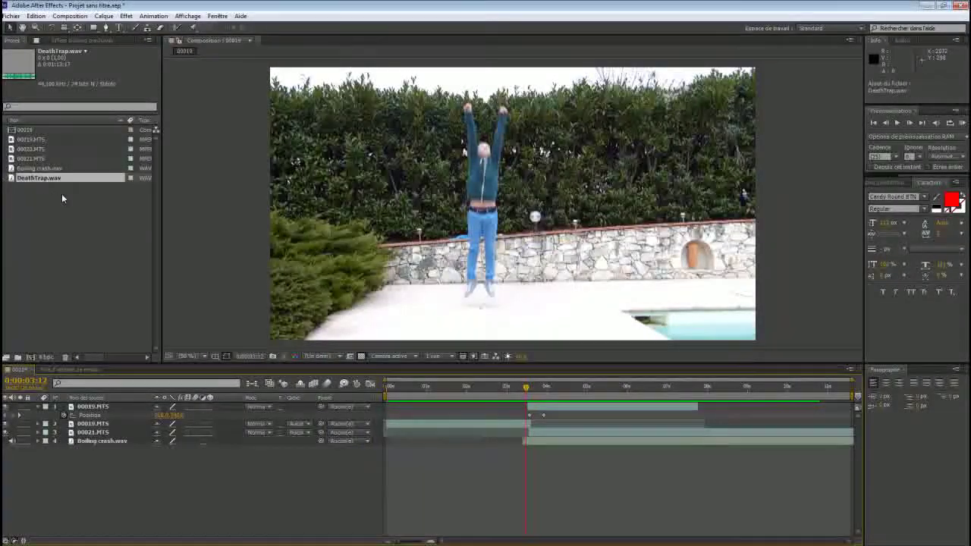
- Add DeathTrap.wav as layer 5 showing its waveform, and nudge Boiling crash later and DeathTrap earlier
{"action": "left_click_drag", "start_coordinate": [41, 182], "coordinate": [434, 455]}
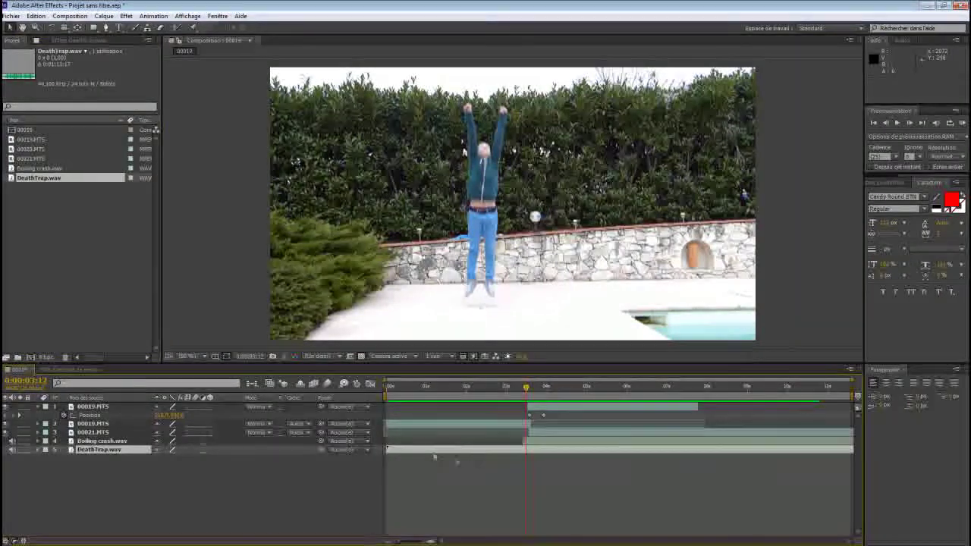
{"action": "left_click", "coordinate": [38, 450]}
{"action": "left_click", "coordinate": [47, 459]}
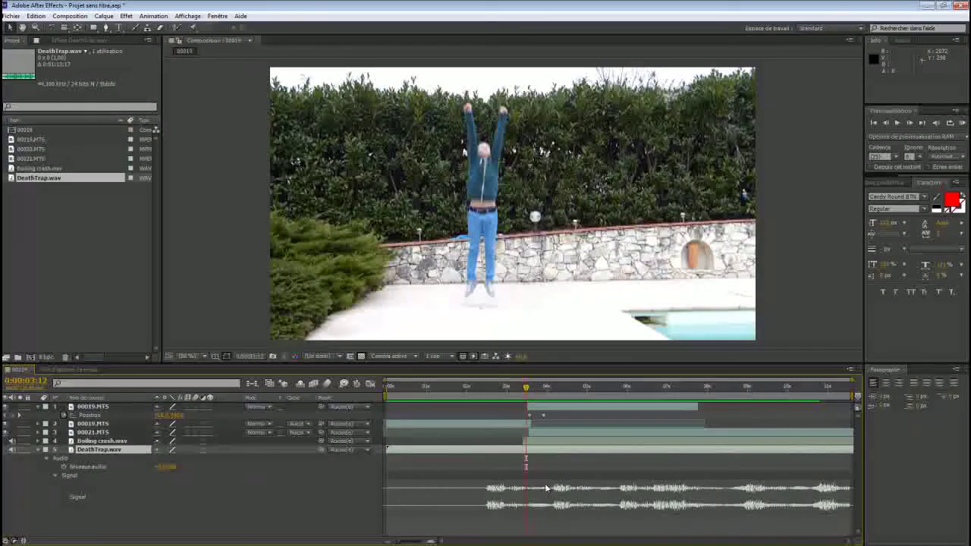
{"action": "mouse_move", "coordinate": [585, 448]}
{"action": "left_mouse_down"}
{"action": "mouse_move", "coordinate": [616, 449]}
{"action": "mouse_move", "coordinate": [585, 447]}
{"action": "left_mouse_up"}
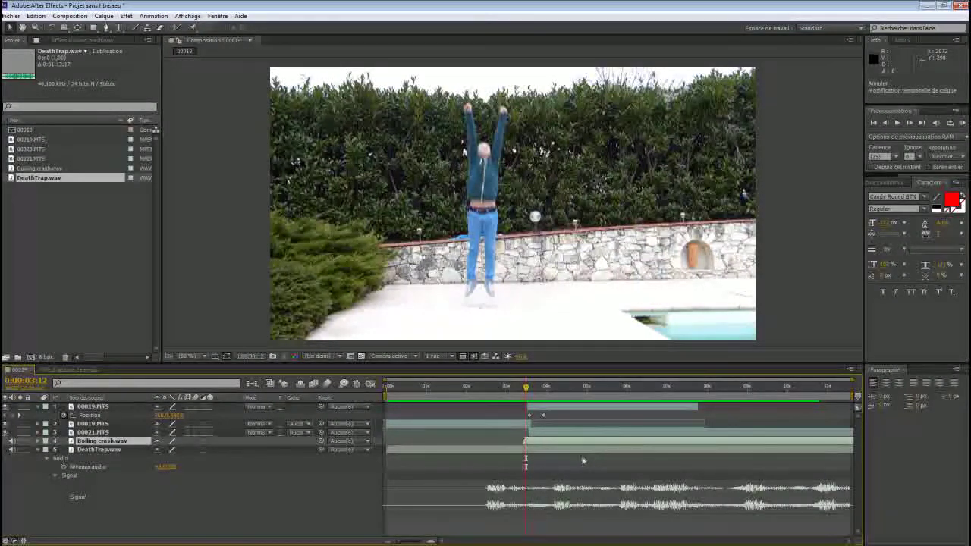
{"action": "left_click_drag", "start_coordinate": [678, 450], "coordinate": [640, 450]}
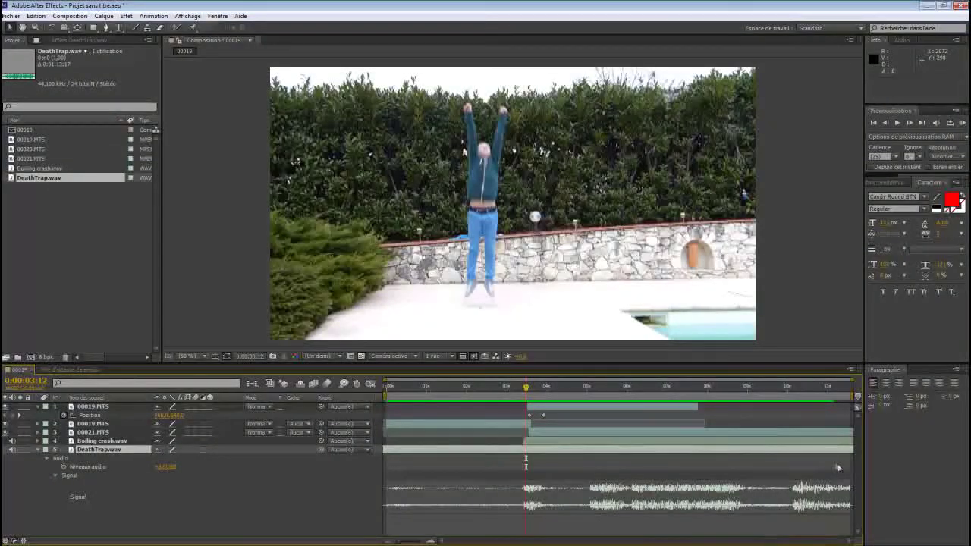
- Slip DeathTrap's audio to start at 0:00:03:12 and set an Audio Levels keyframe there
{"action": "left_click_drag", "start_coordinate": [822, 455], "coordinate": [553, 453]}
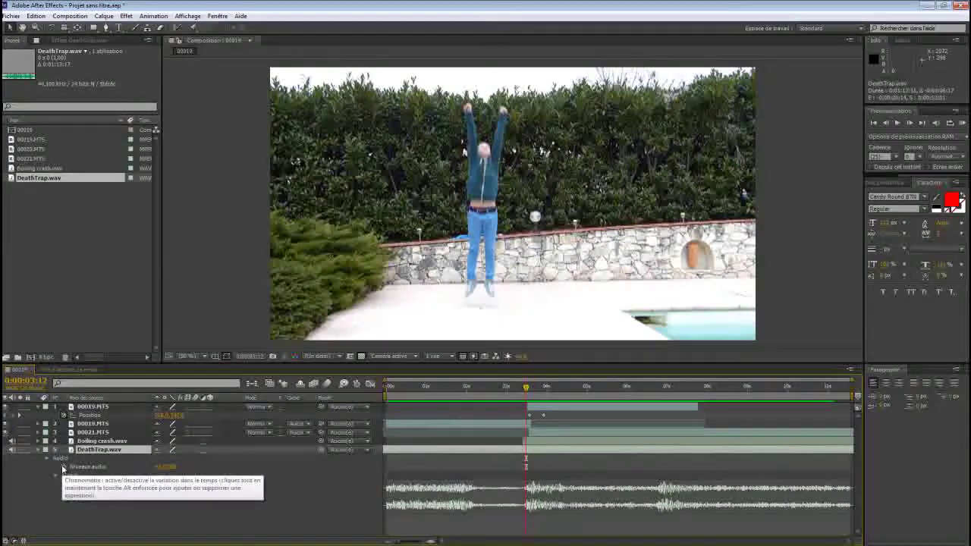
{"action": "left_click", "coordinate": [63, 468]}
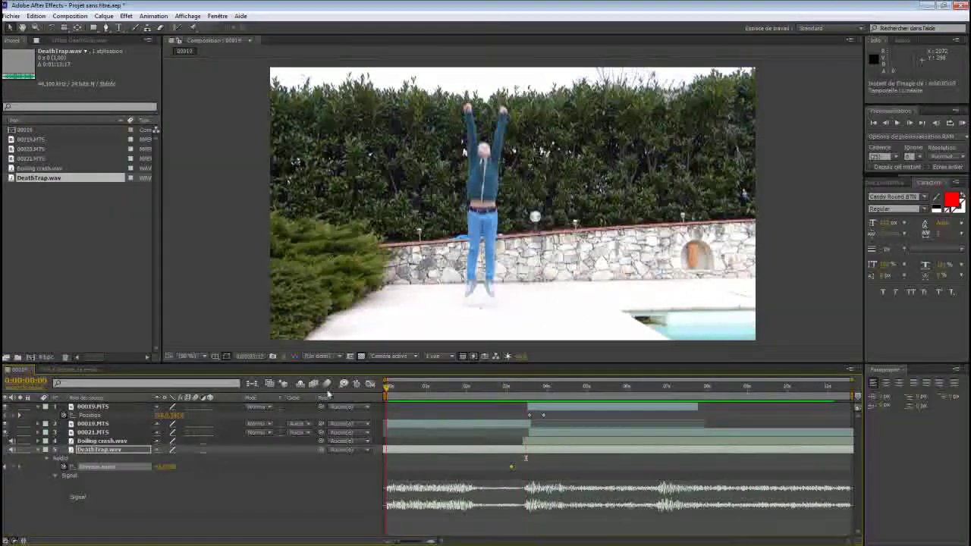
- Lower DeathTrap's audio level at 0:00:00:00 for a fade-in, then preview it
{"action": "key", "text": "Home"}
{"action": "left_click_drag", "start_coordinate": [163, 466], "coordinate": [148, 467]}
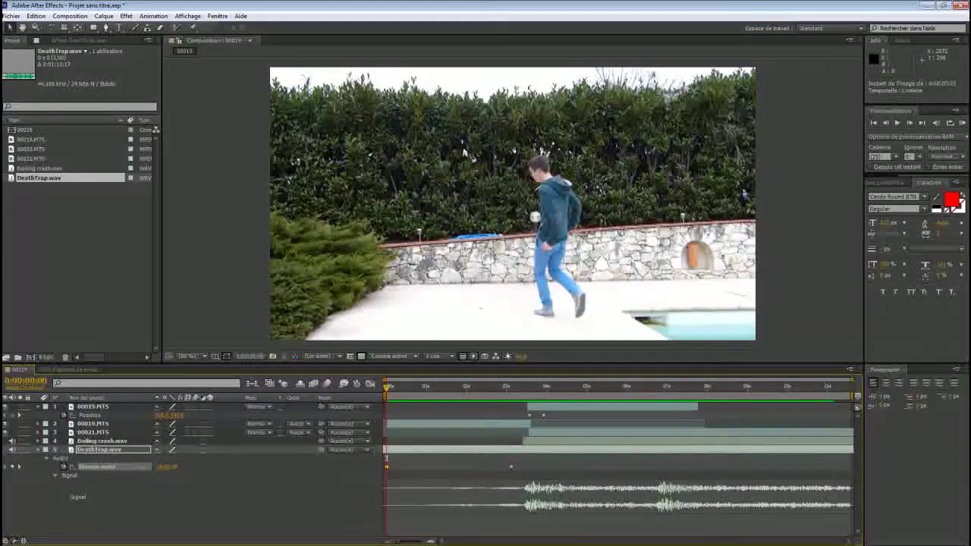
{"action": "key", "text": "space"}
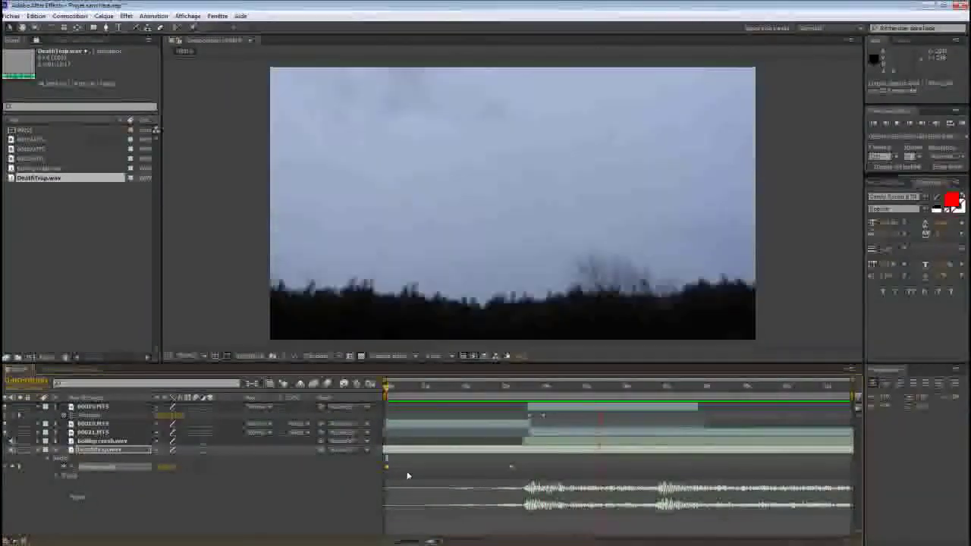
{"action": "key", "text": "space"}
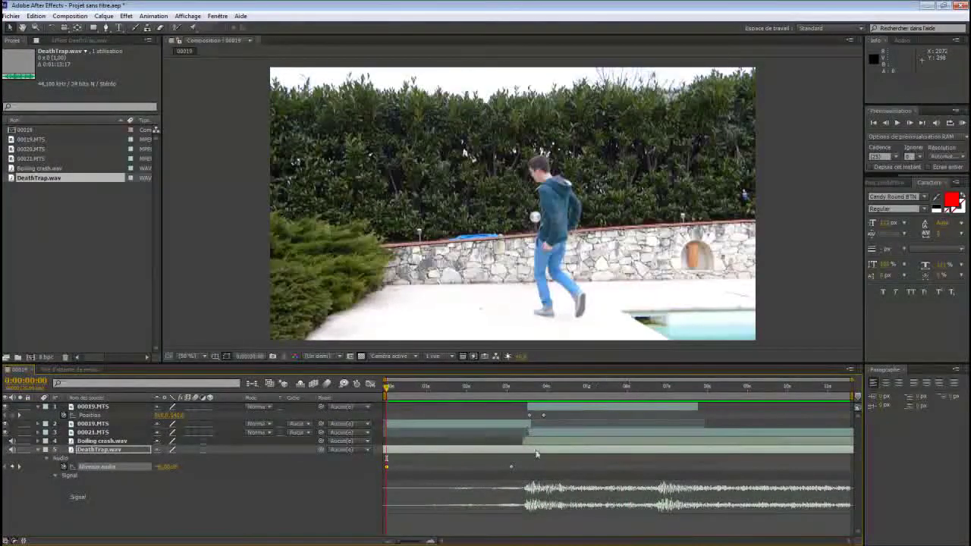